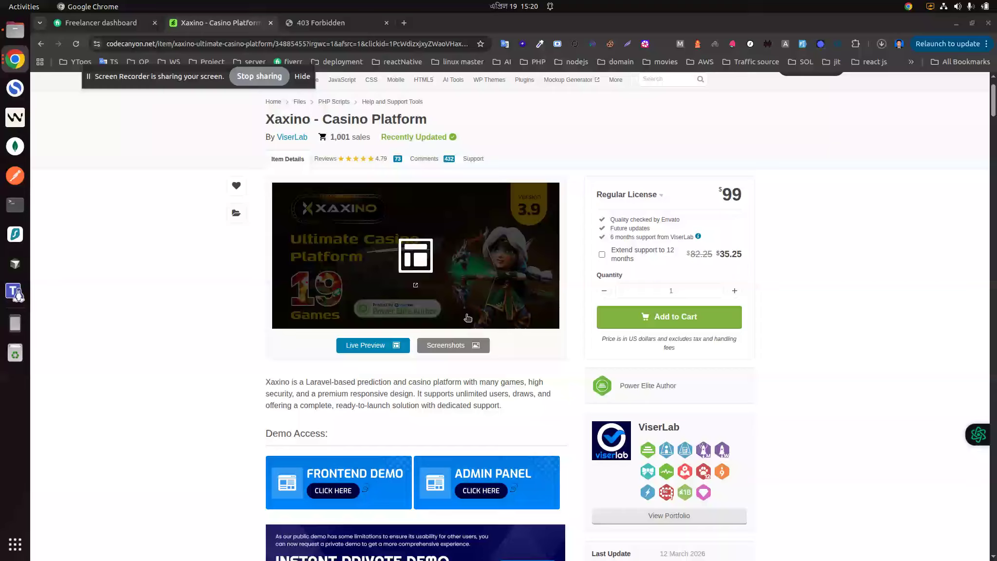
# Step: Review the Xaxino Casino Platform product page, expanding its additional attributes
pyautogui.scroll(-3, 483, 334)
pyautogui.scroll(3, 585, 389)
pyautogui.scroll(-2, 682, 418)
pyautogui.scroll(-1, 682, 419)
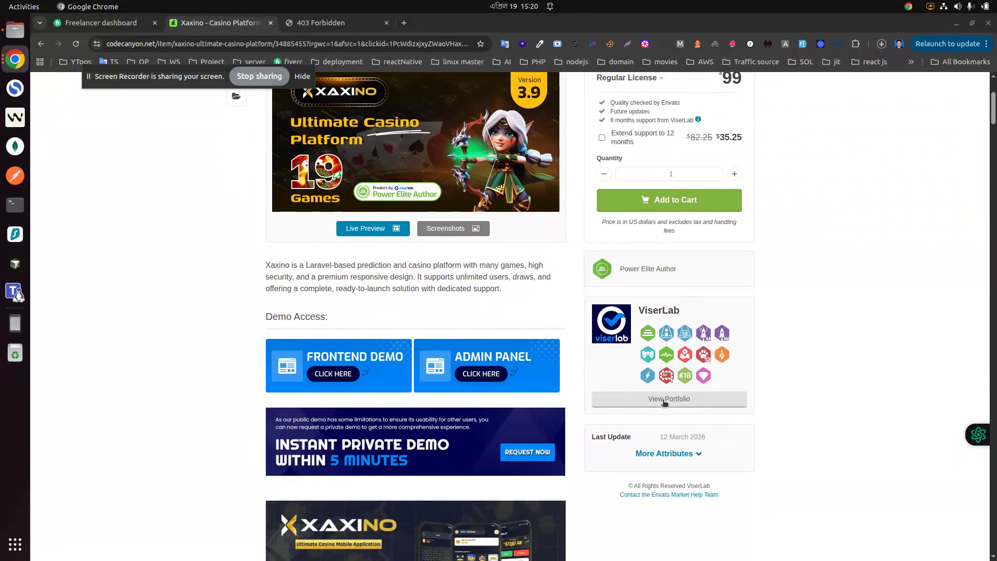
pyautogui.click(674, 453)
pyautogui.scroll(-2, 675, 457)
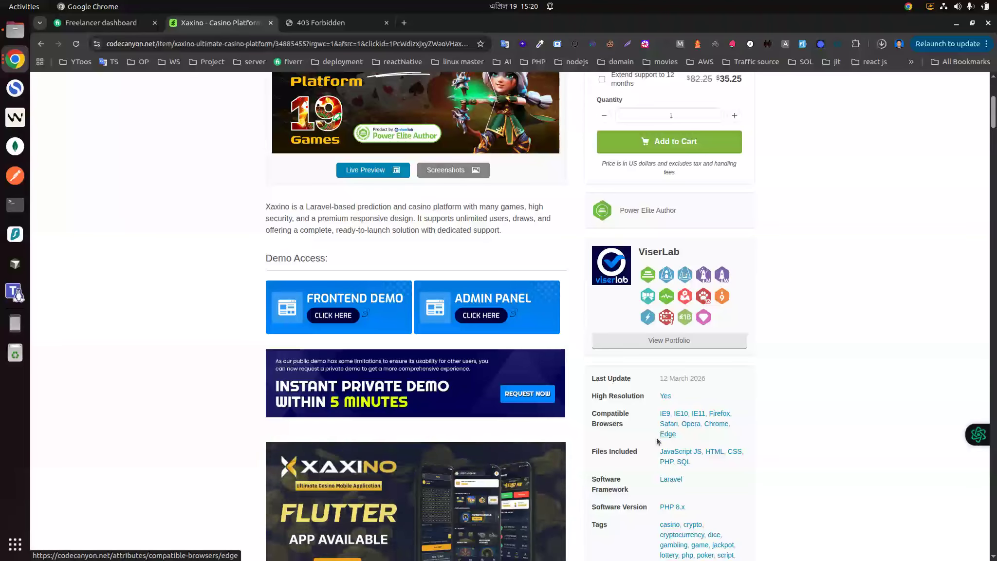
pyautogui.scroll(-2, 656, 446)
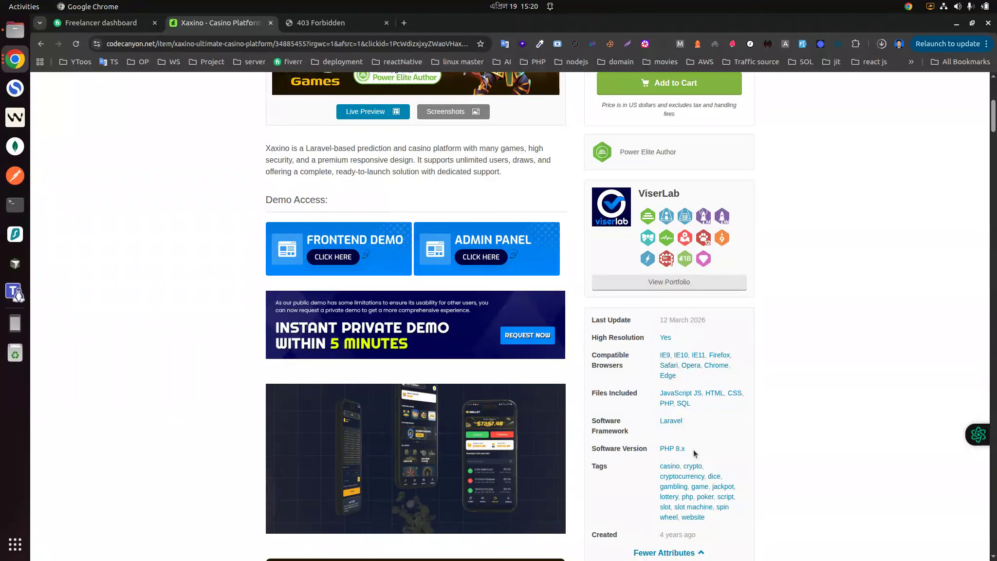
pyautogui.scroll(-3, 693, 427)
pyautogui.scroll(3, 695, 430)
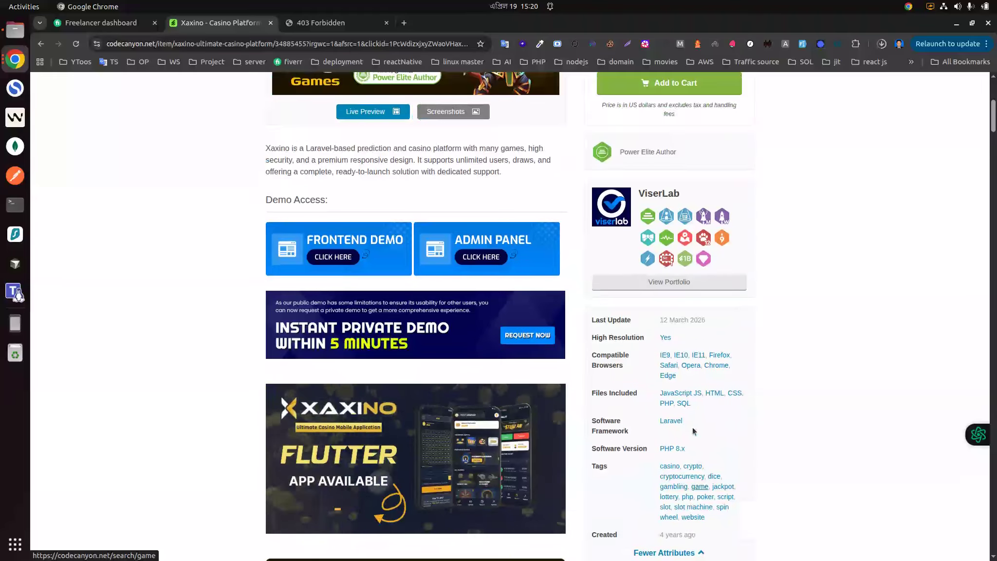
pyautogui.scroll(3, 666, 395)
pyautogui.scroll(2, 666, 395)
pyautogui.scroll(-12, 461, 380)
pyautogui.scroll(-4, 460, 380)
# Step: Read through the product description's changelog and server requirements
pyautogui.moveTo(995, 290); pyautogui.dragTo(996, 497)
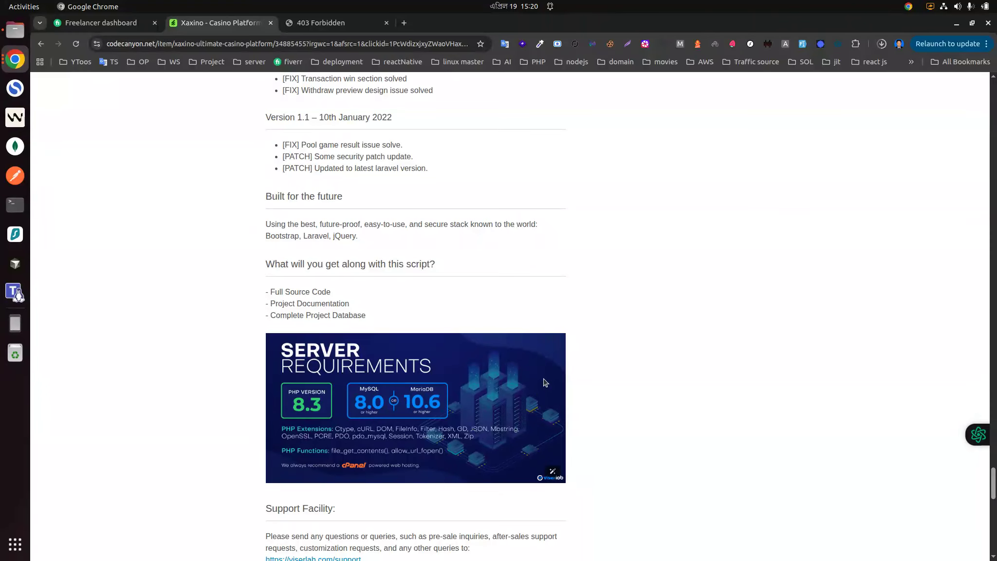
pyautogui.scroll(3, 442, 185)
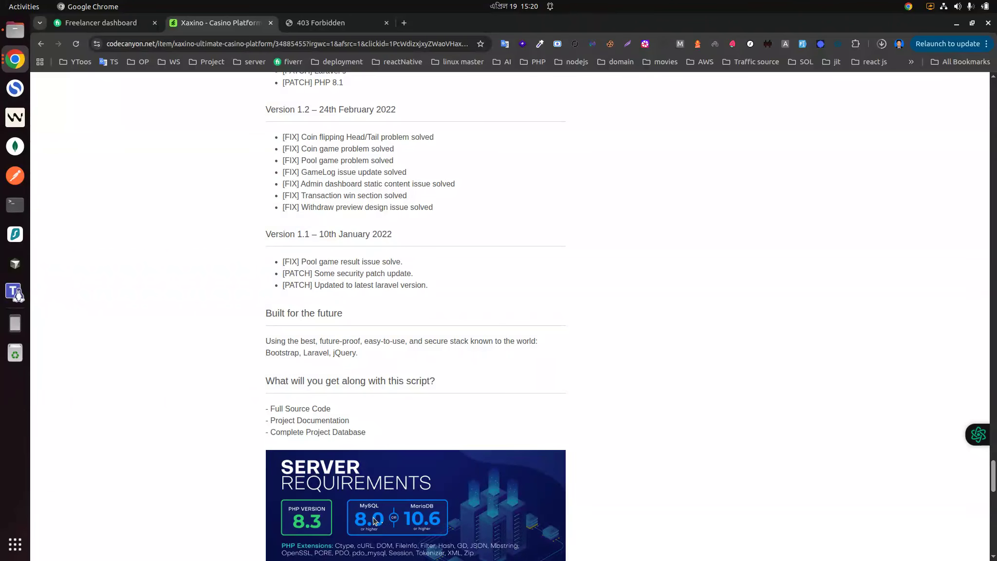
pyautogui.scroll(18, 416, 133)
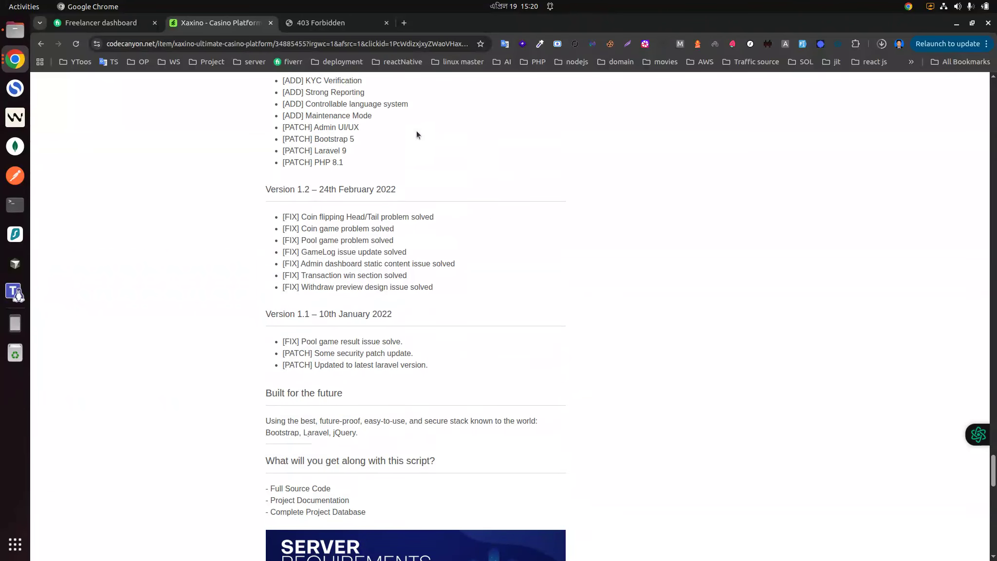
pyautogui.scroll(20, 416, 292)
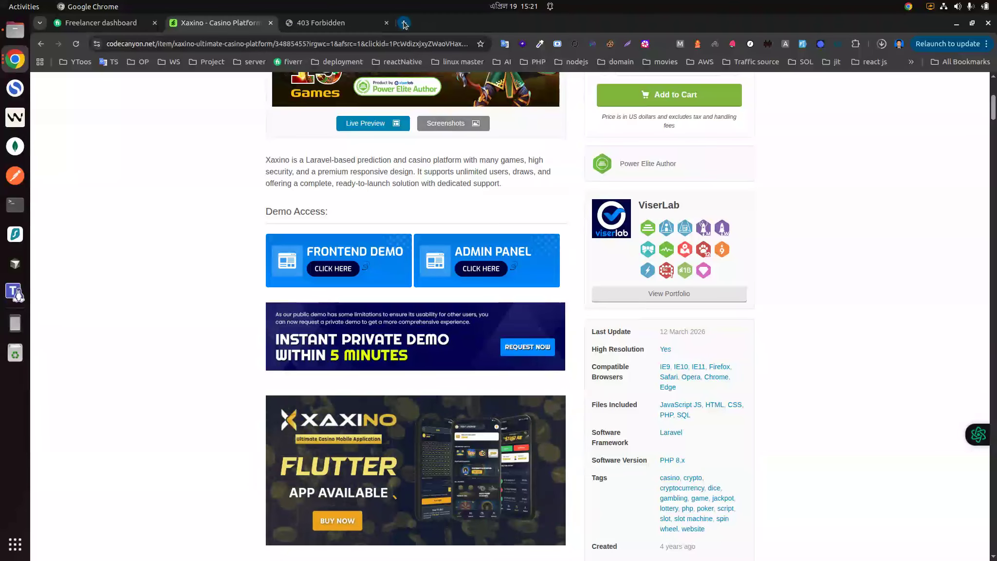
# Step: Open the DirectAdmin control panel from the server bookmark folder in a new tab and browse its dashboard
pyautogui.hotkey('ctrl', 't')
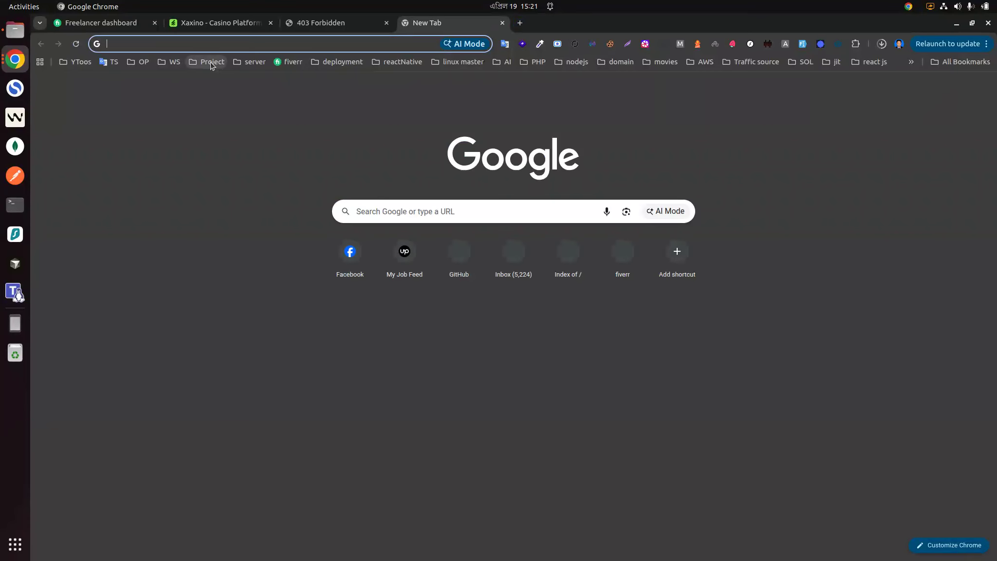
pyautogui.click(249, 62)
pyautogui.click(263, 157)
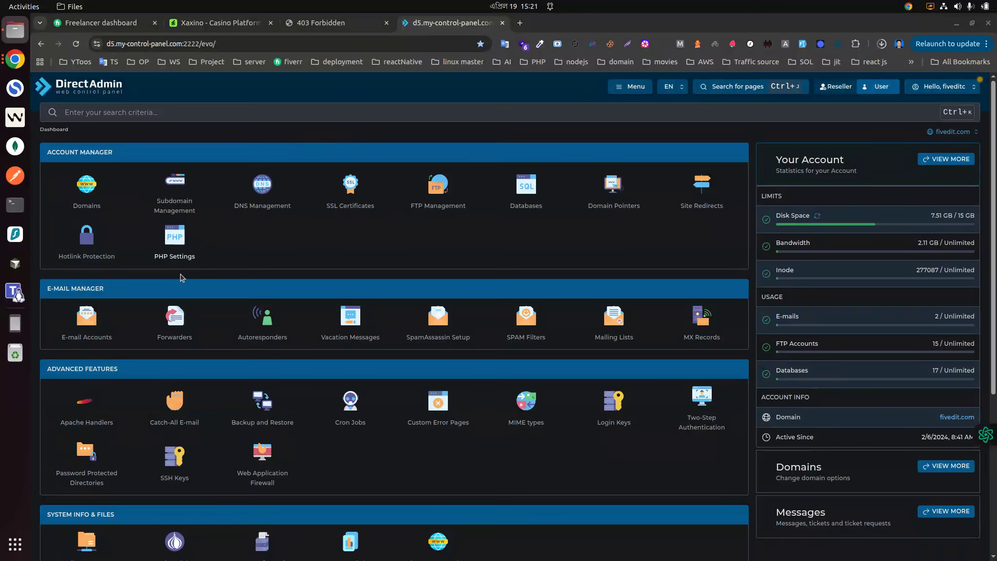
pyautogui.scroll(-4, 166, 283)
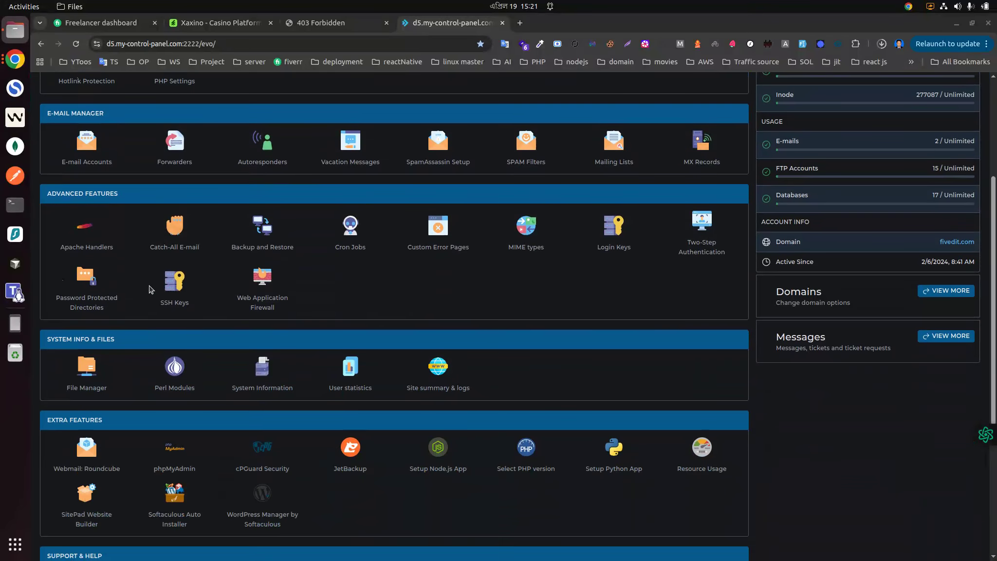
pyautogui.scroll(4, 168, 280)
pyautogui.scroll(-4, 169, 278)
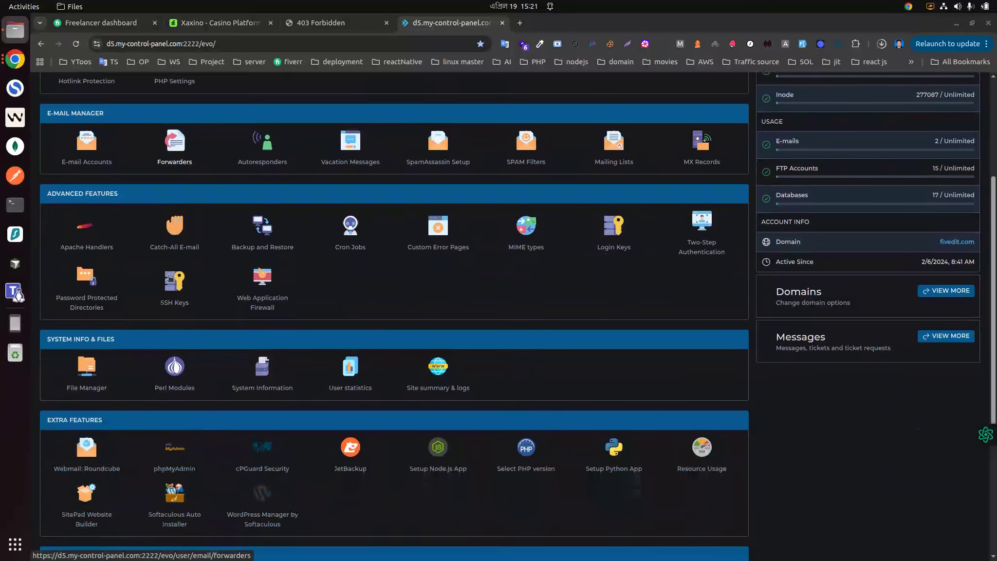
pyautogui.scroll(1, 138, 341)
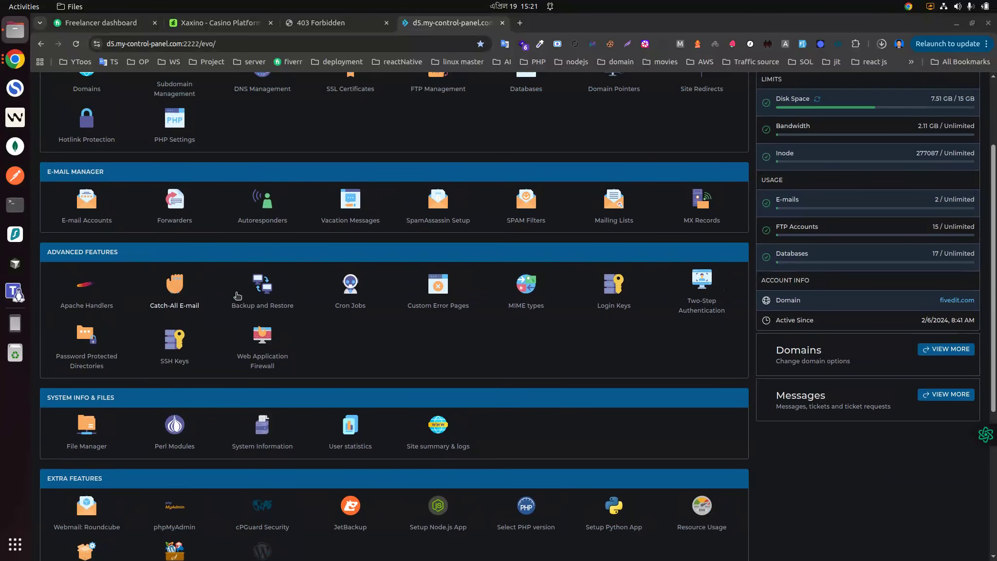
pyautogui.scroll(-2, 141, 336)
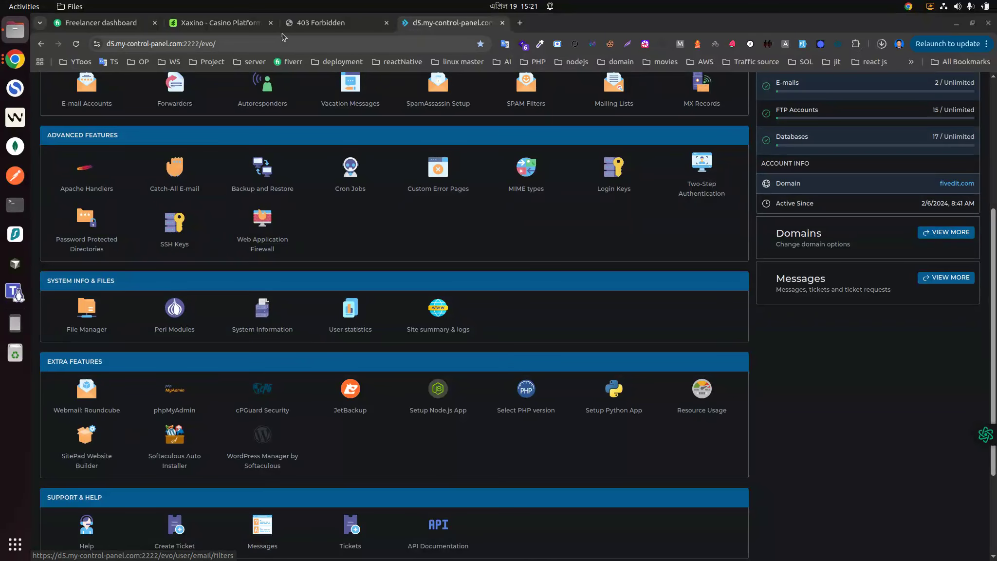
# Step: Reload the demo.fivedit.com tab and return to the control panel tab
pyautogui.click(322, 22)
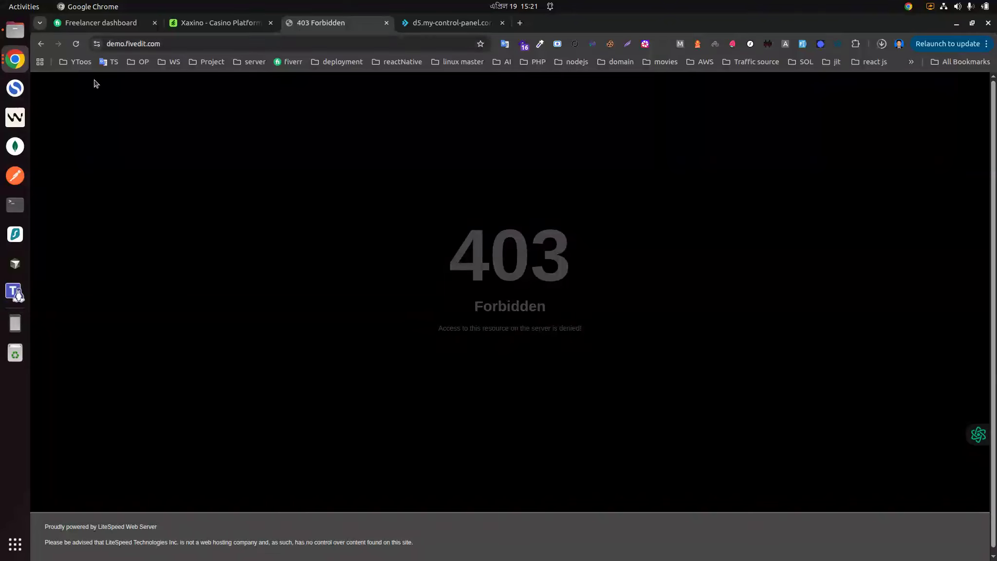
pyautogui.click(75, 44)
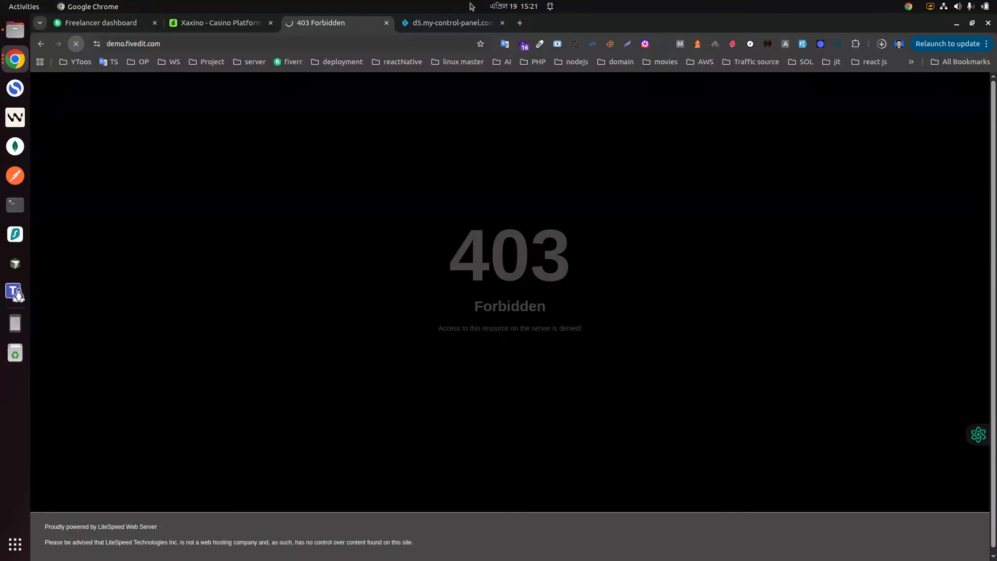
pyautogui.click(449, 25)
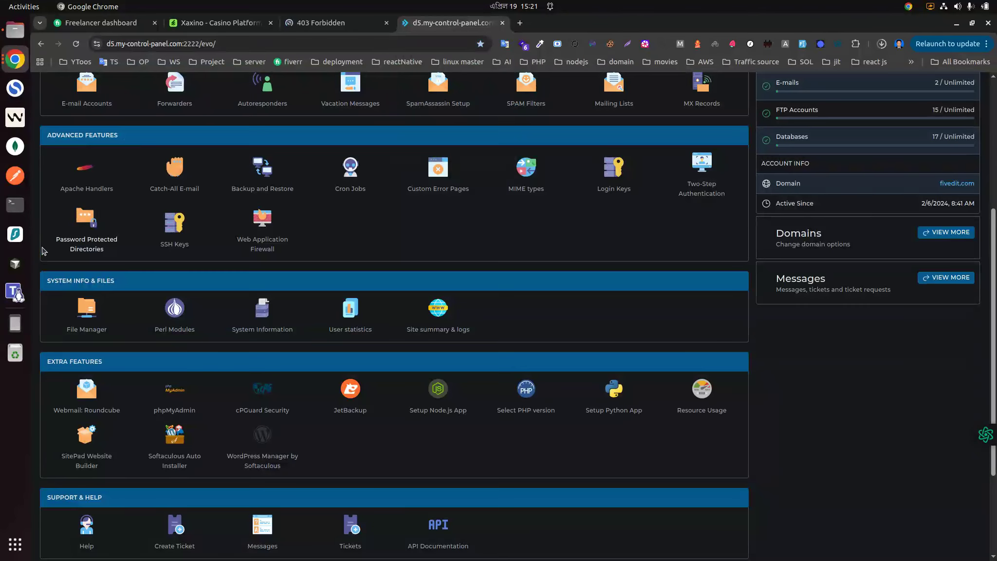
# Step: Open the File Manager and navigate to domains, demo.fivedit.com, public_html
pyautogui.scroll(2, 124, 289)
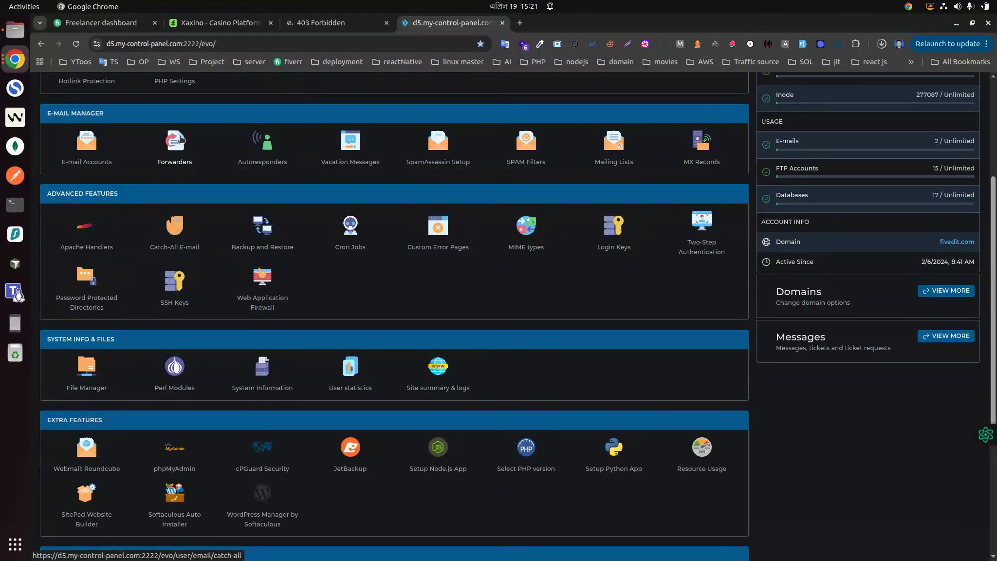
pyautogui.click(88, 382)
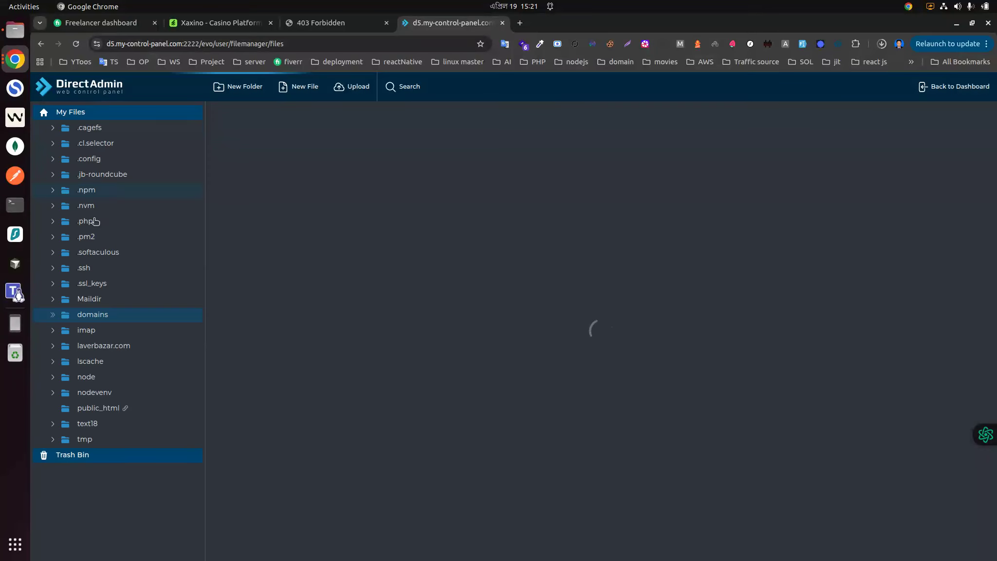
pyautogui.scroll(-1, 120, 351)
pyautogui.scroll(-2, 122, 354)
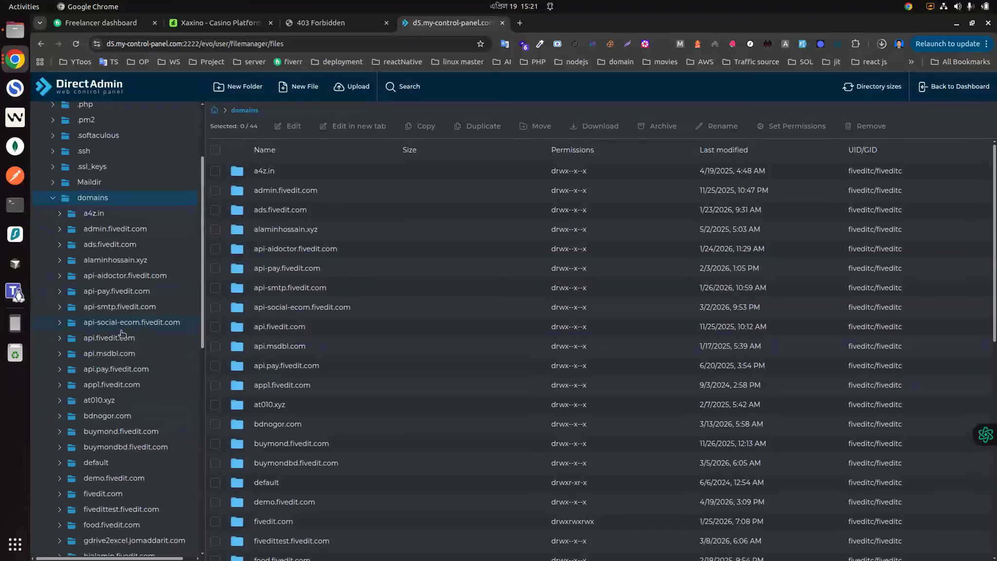
pyautogui.scroll(-2, 120, 425)
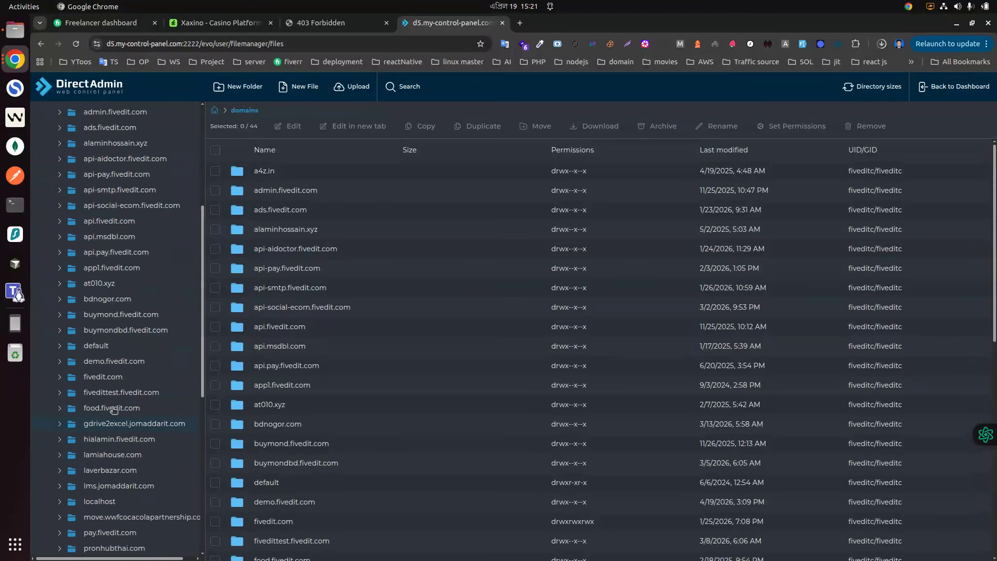
pyautogui.click(111, 361)
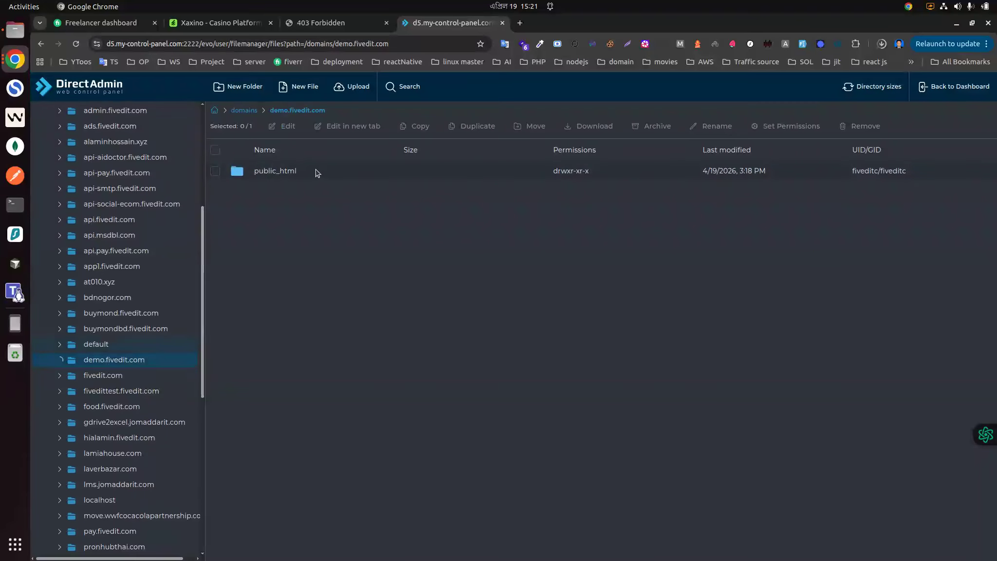
pyautogui.click(130, 346)
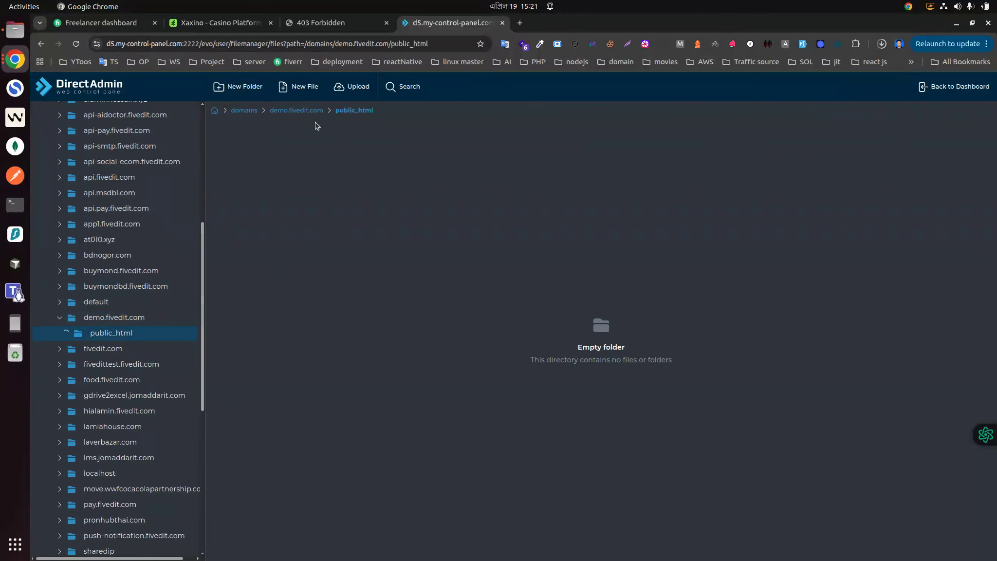
# Step: Upload Xaxino V3.8.zip from the home testproject folder into public_html
pyautogui.click(338, 89)
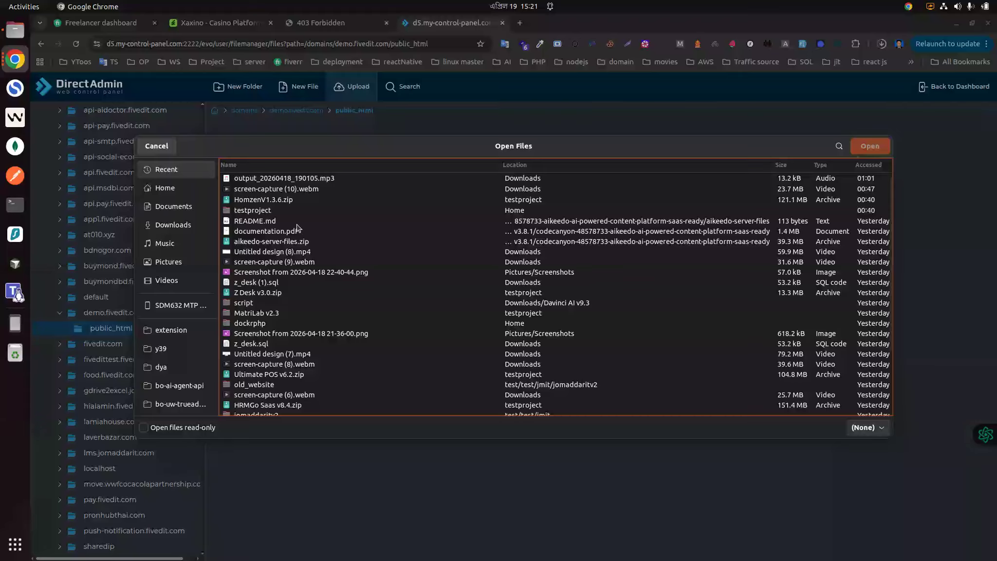
pyautogui.click(174, 190)
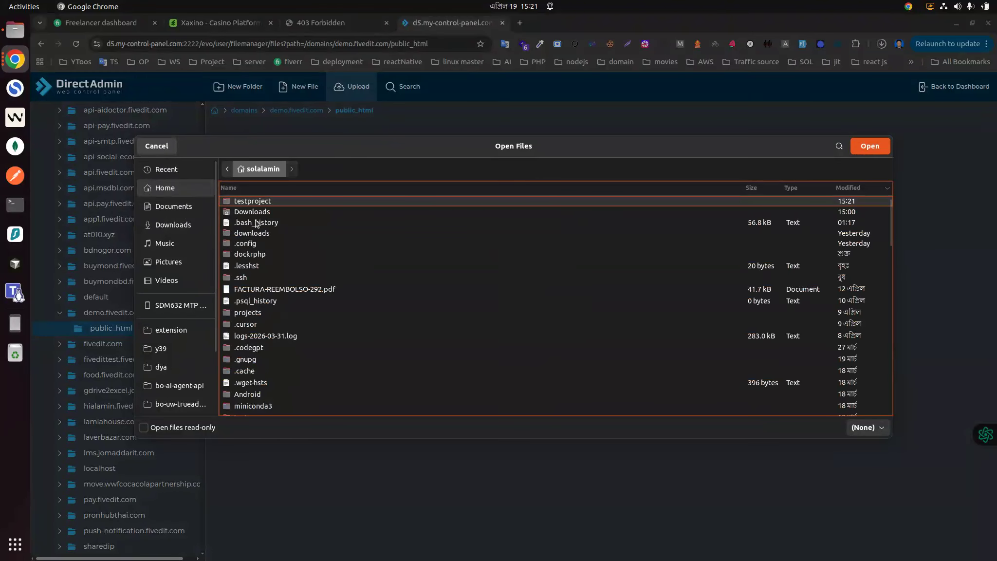
pyautogui.doubleClick(250, 203)
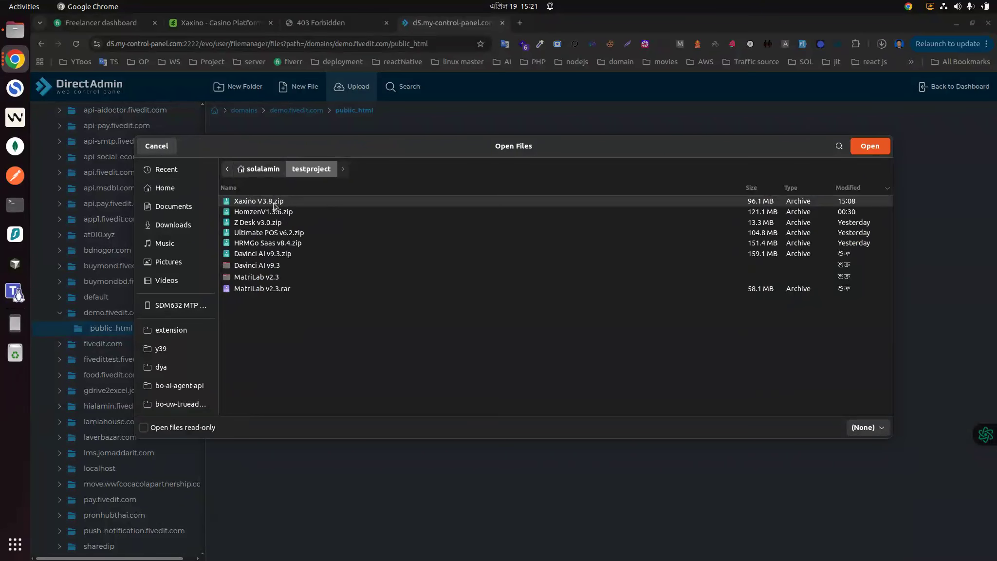
pyautogui.doubleClick(274, 201)
pyautogui.click(665, 373)
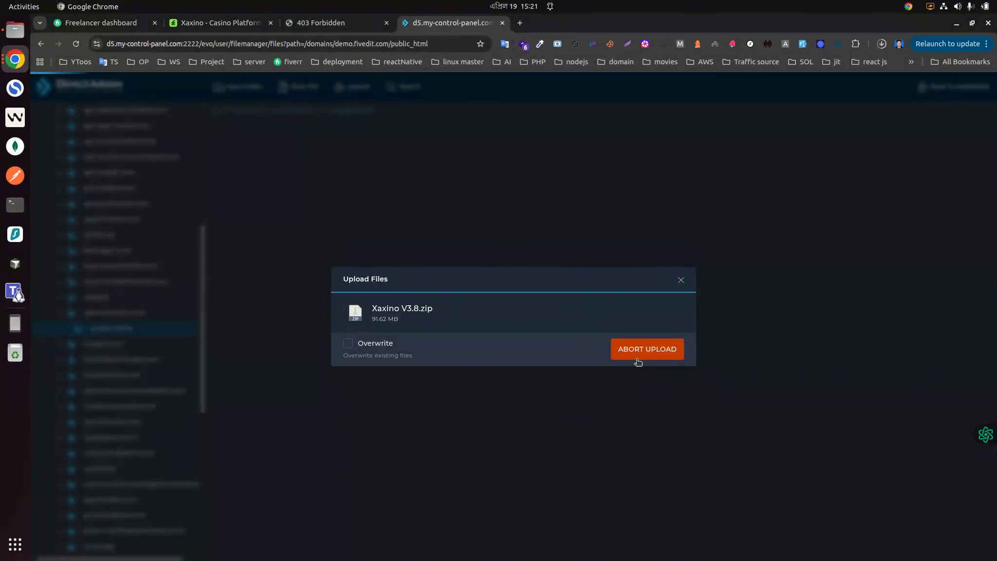
pyautogui.click(7, 59)
pyautogui.click(85, 126)
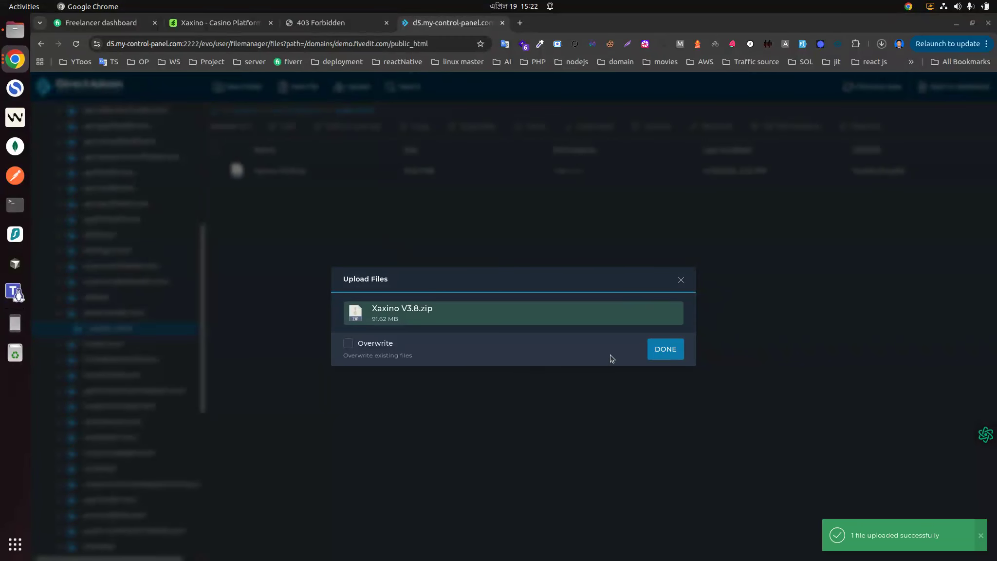
pyautogui.click(670, 349)
# Step: Extract Xaxino V3.8.zip into /domains/demo.fivedit.com/public_html/ with merge and overwrite enabled
pyautogui.click(279, 172)
pyautogui.rightClick(279, 172)
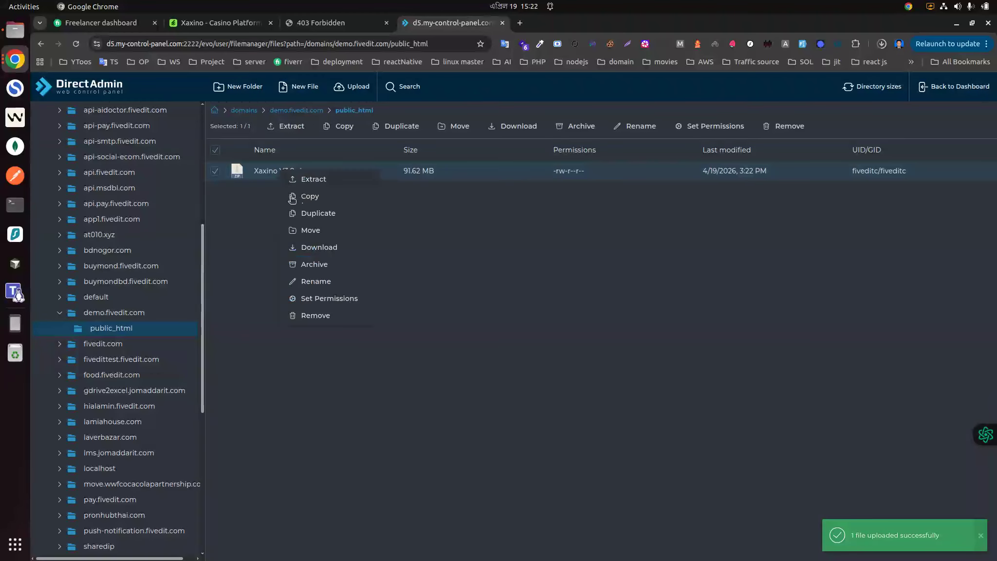
pyautogui.click(313, 179)
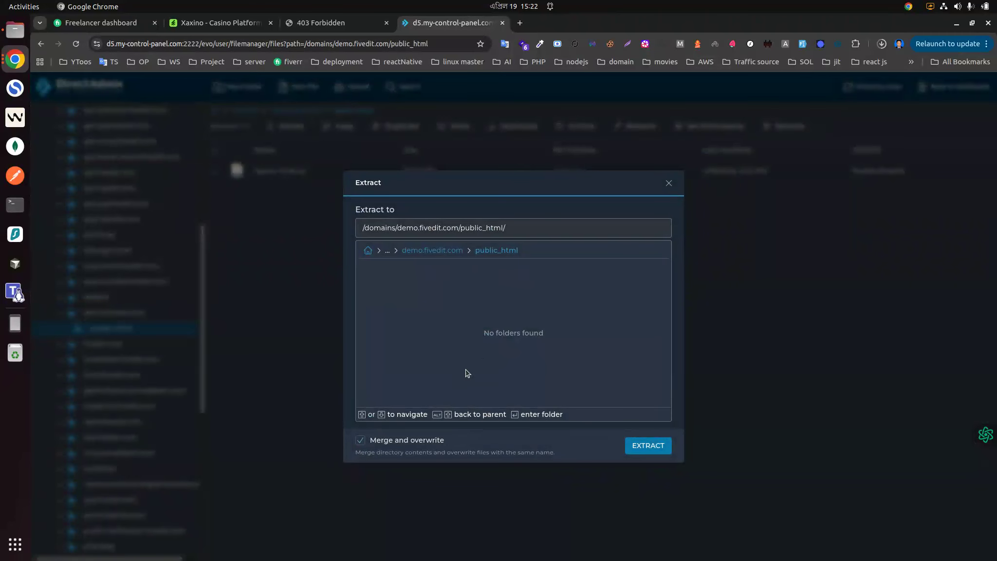
pyautogui.click(648, 445)
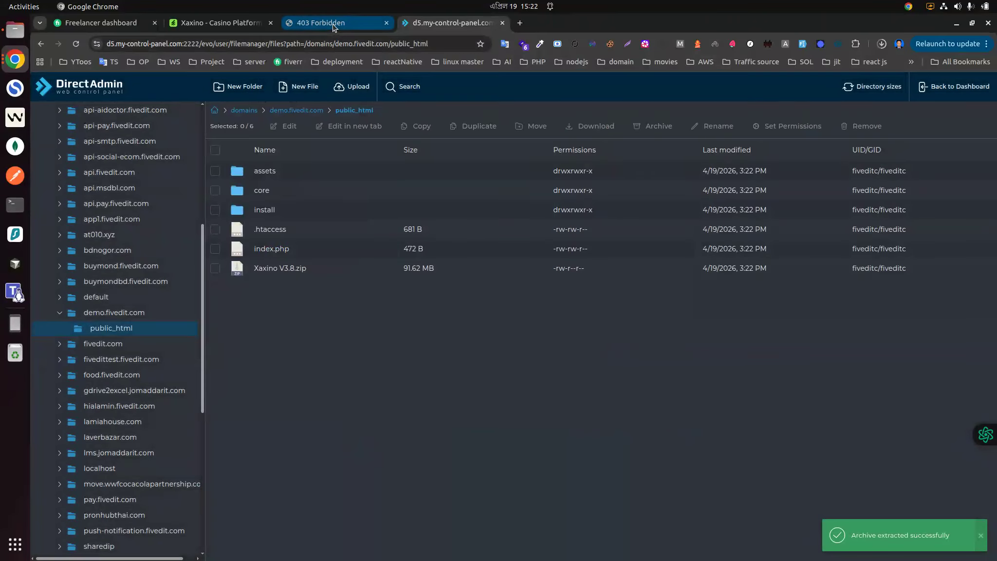
# Step: Open the demo.fivedit.com installer and continue from the requirements check to the information form
pyautogui.moveTo(334, 26); pyautogui.dragTo(467, 24)
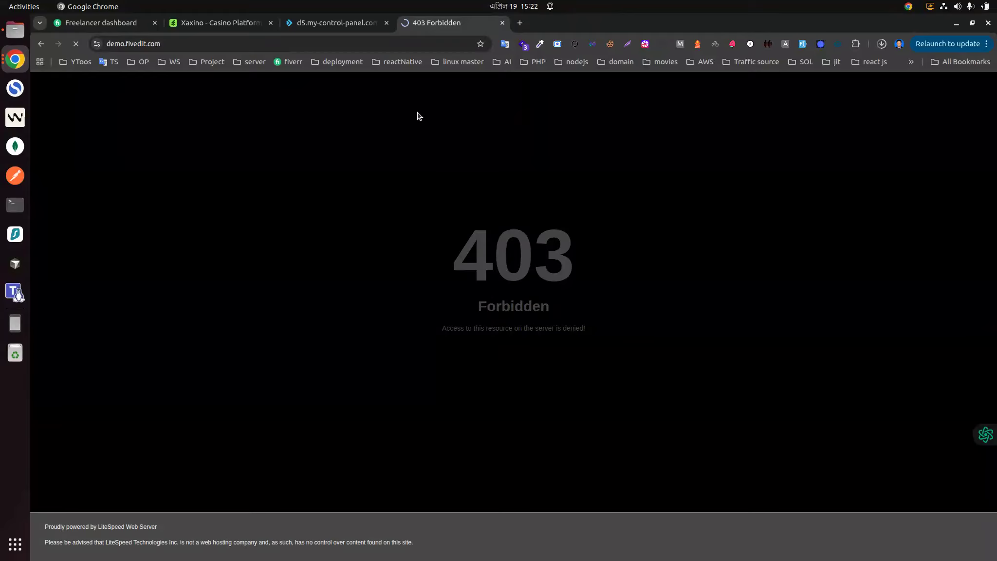
pyautogui.scroll(-5, 536, 263)
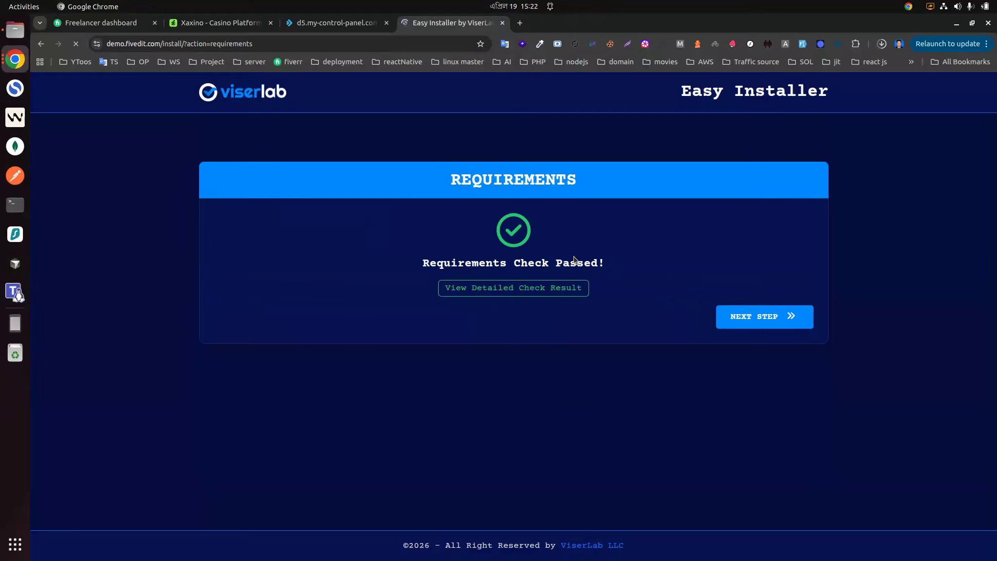
pyautogui.click(755, 317)
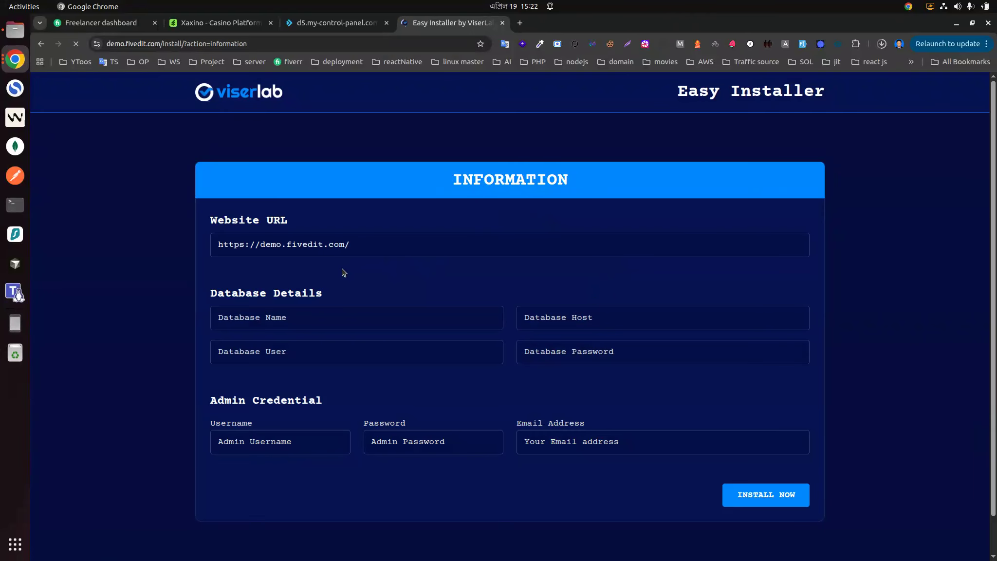
# Step: Create a new database named fiveditc_demo from the control panel's Databases page
pyautogui.click(245, 316)
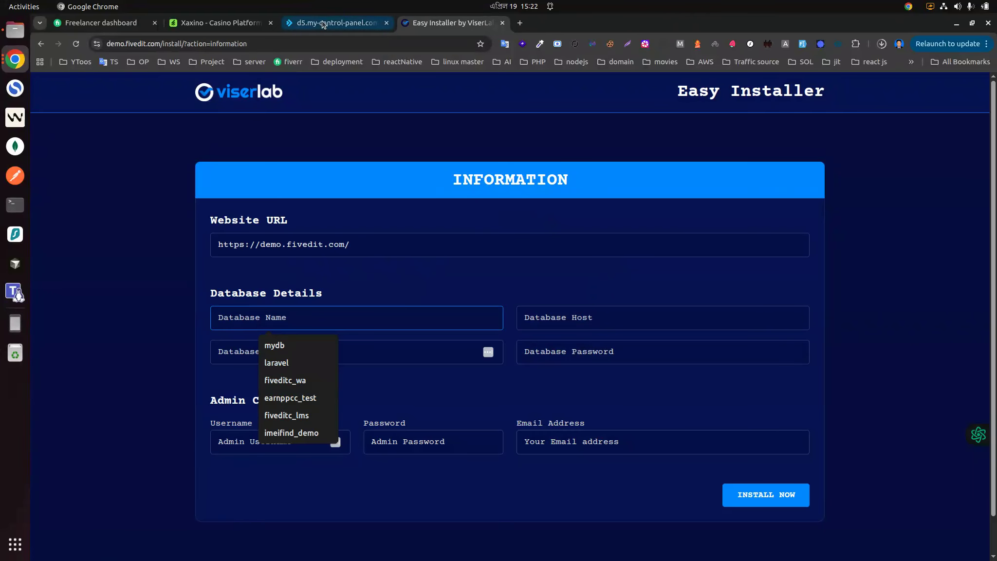
pyautogui.click(323, 24)
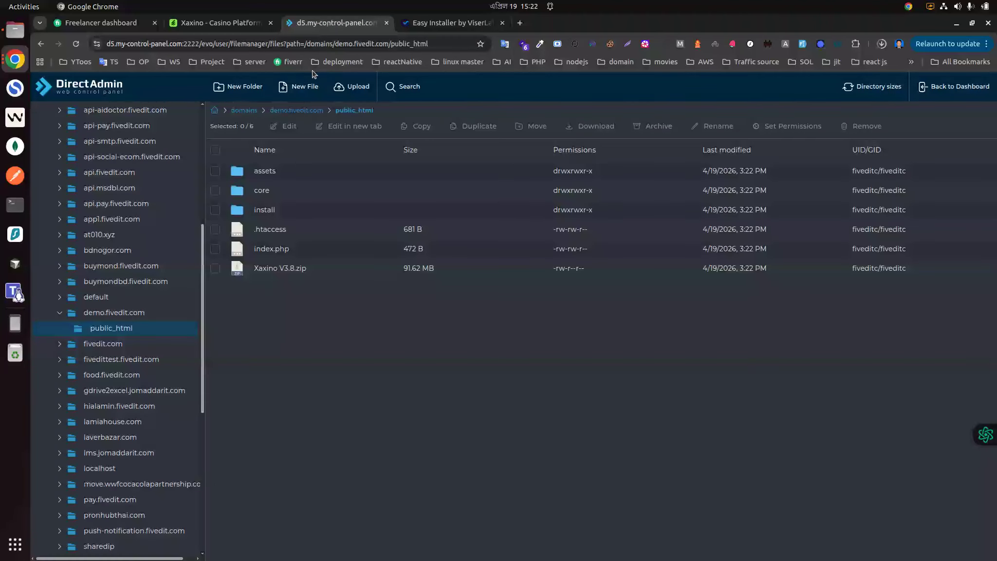
pyautogui.click(70, 88)
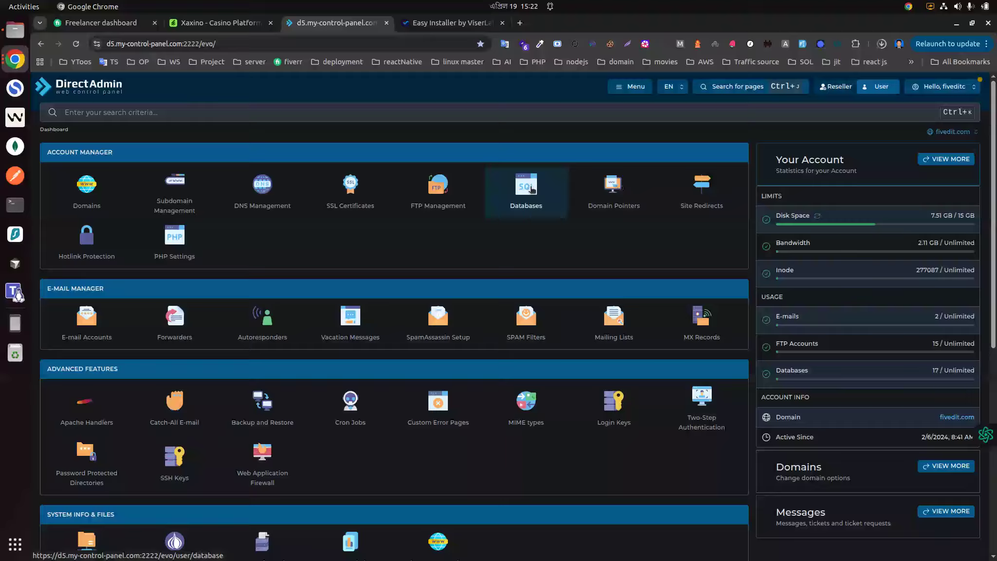
pyautogui.click(526, 188)
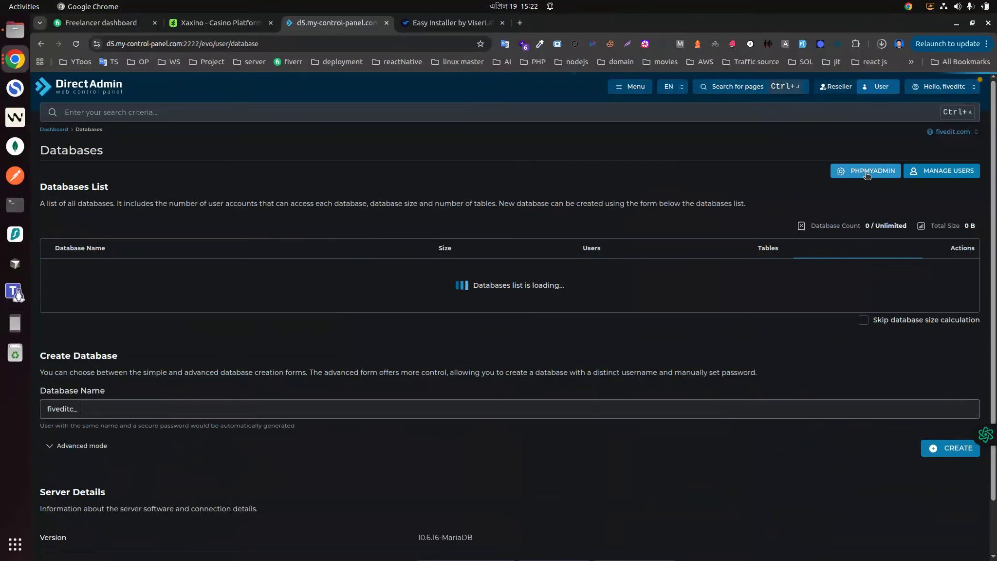
pyautogui.scroll(-2, 442, 245)
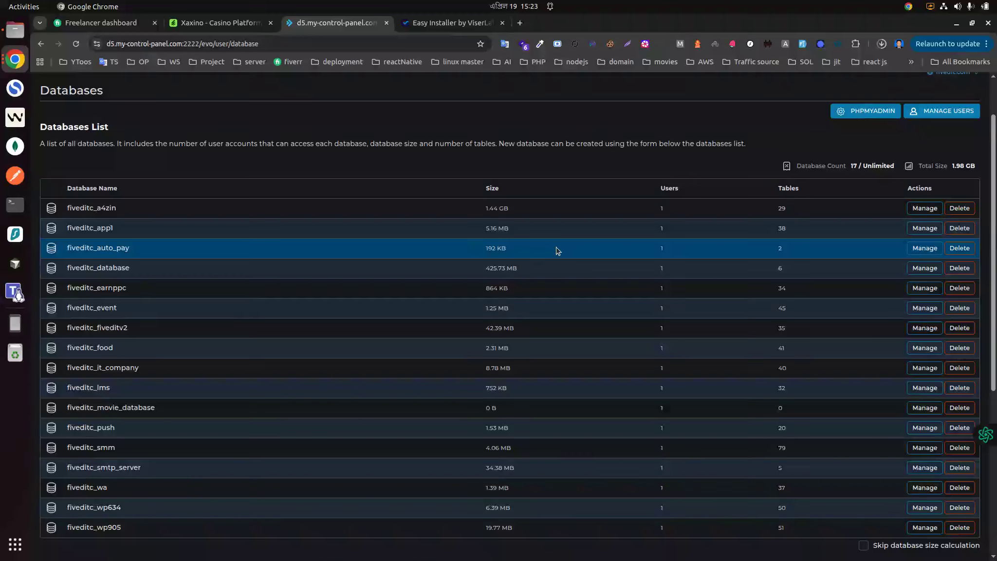
pyautogui.scroll(-6, 204, 269)
pyautogui.click(120, 452)
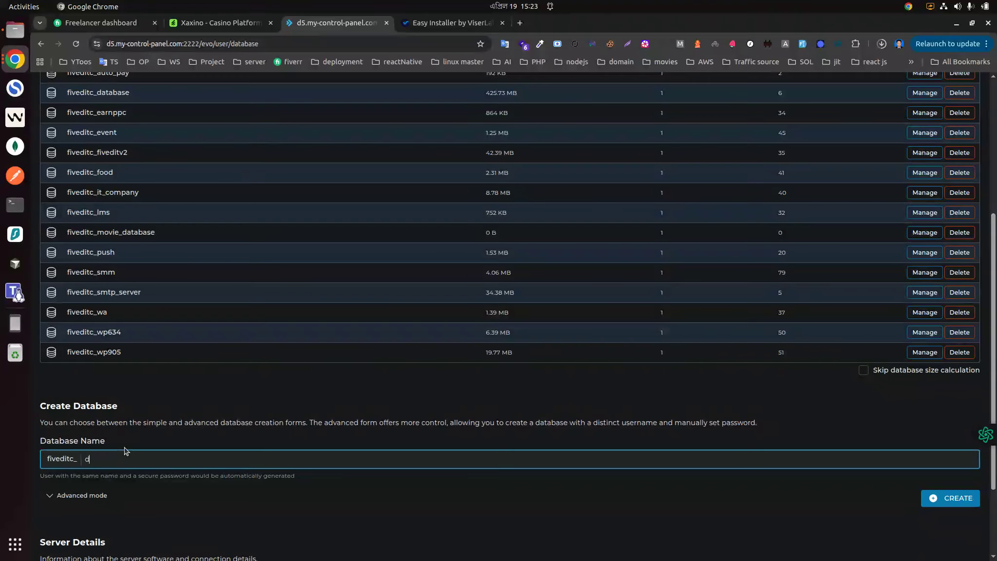
pyautogui.click(940, 504)
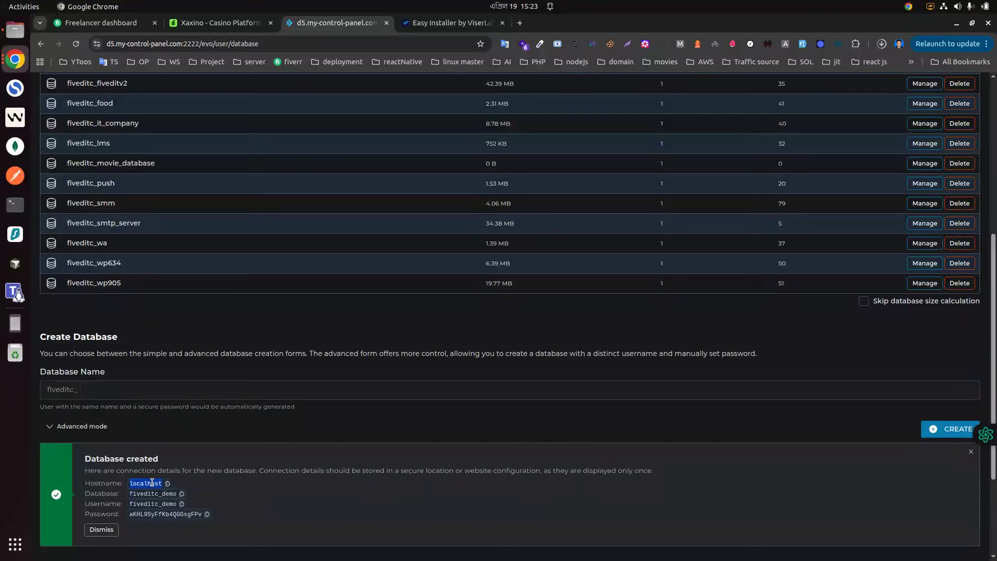
# Step: Paste localhost into the installer's Database Host field
pyautogui.click(453, 22)
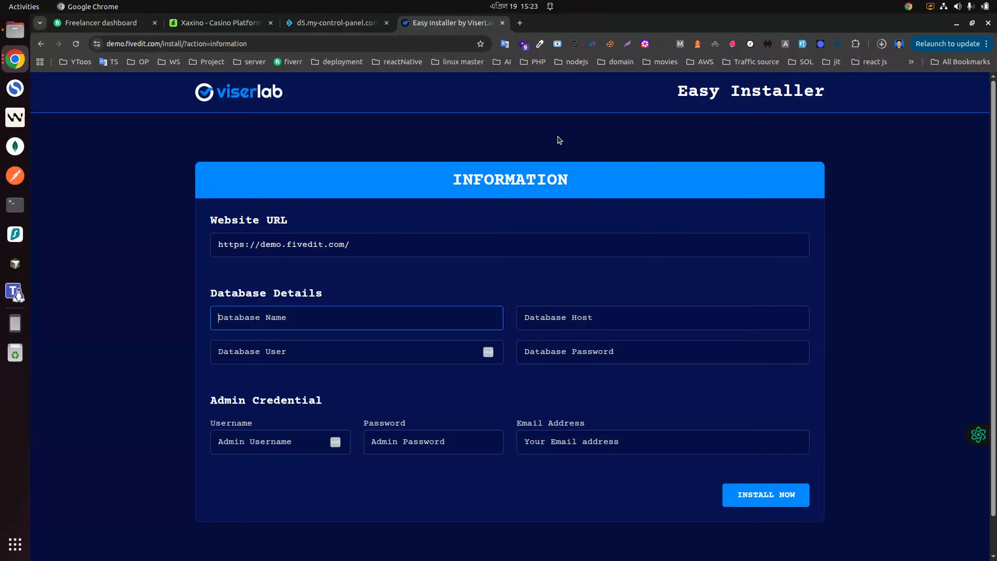
pyautogui.click(576, 317)
pyautogui.write('localhost')
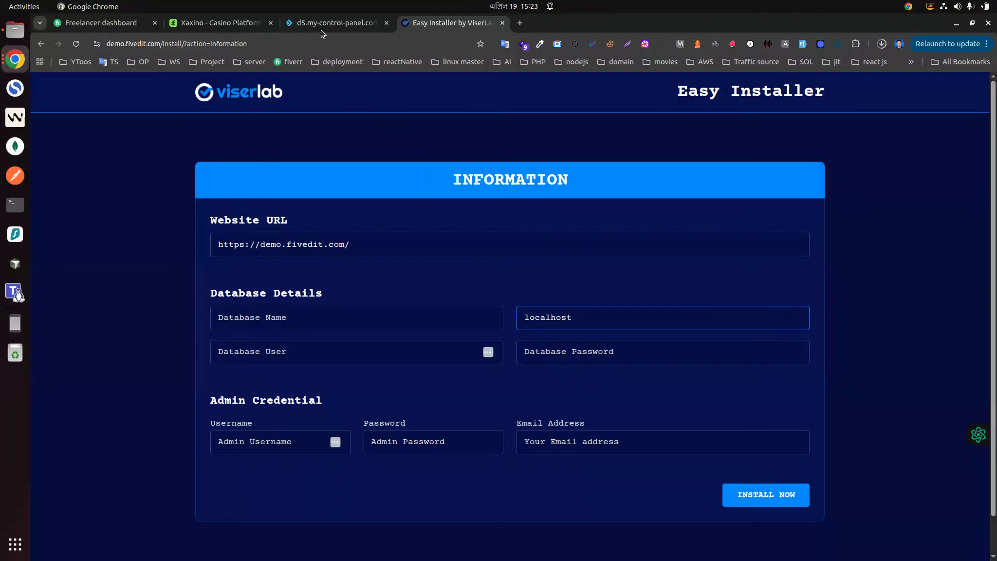
# Step: Copy the new database's name and paste fiveditc_demo into the installer's Database Name field
pyautogui.click(336, 23)
pyautogui.click(184, 493)
pyautogui.doubleClick(148, 493)
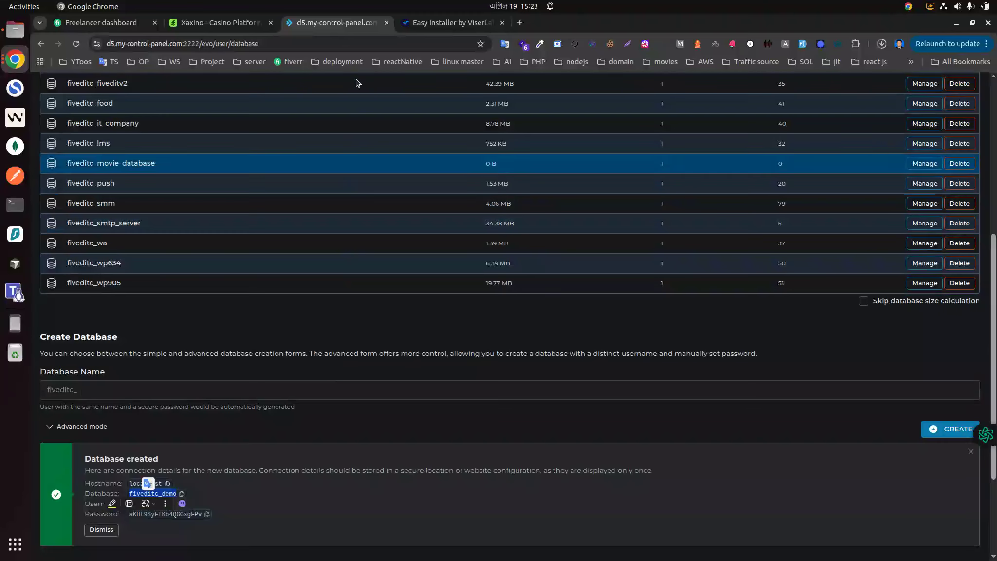
pyautogui.click(448, 22)
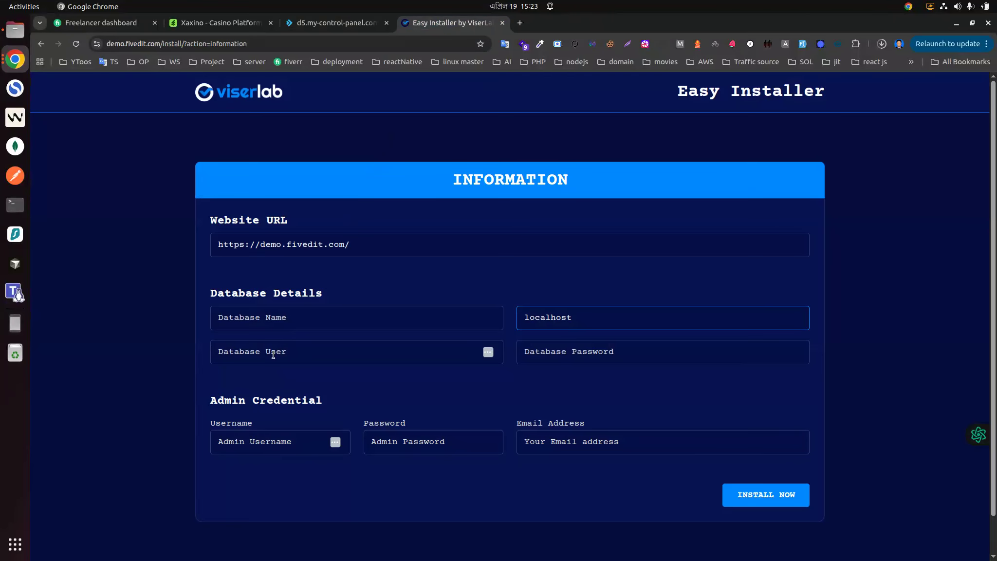
pyautogui.click(353, 322)
pyautogui.hotkey('ctrl', 'v')
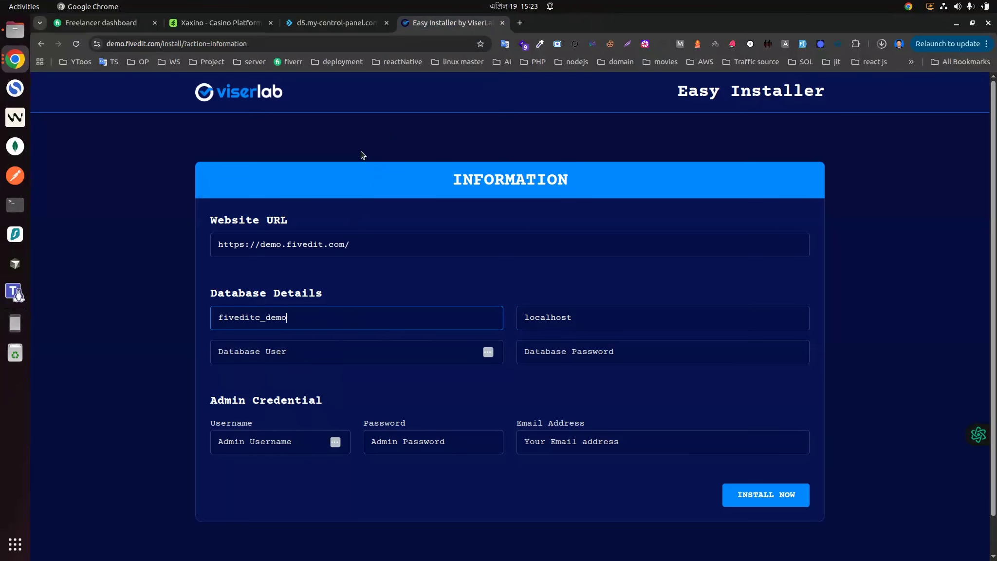
# Step: Copy the database username and paste fiveditc_demo into the installer's Database User field
pyautogui.click(341, 25)
pyautogui.click(163, 514)
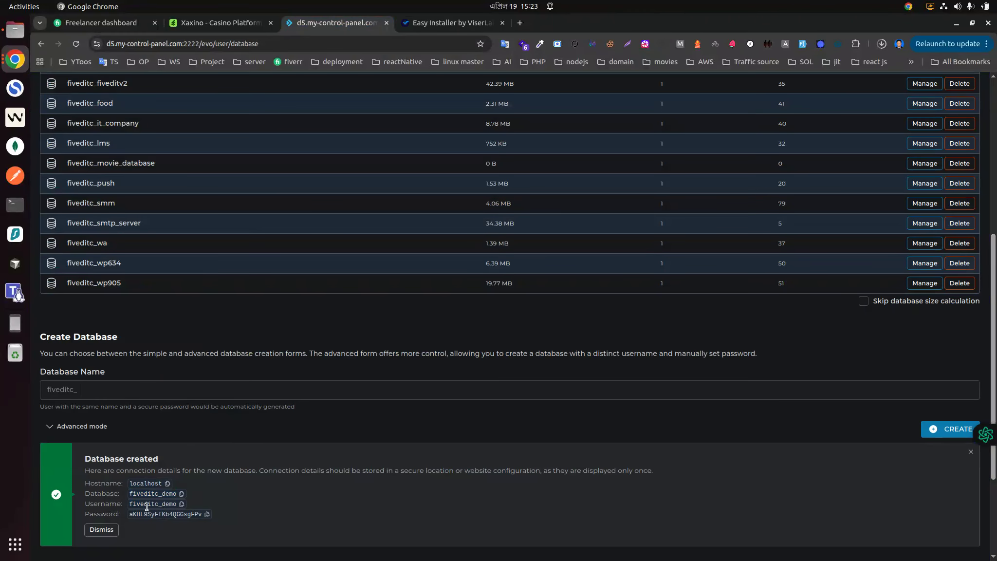
pyautogui.doubleClick(144, 504)
pyautogui.click(429, 23)
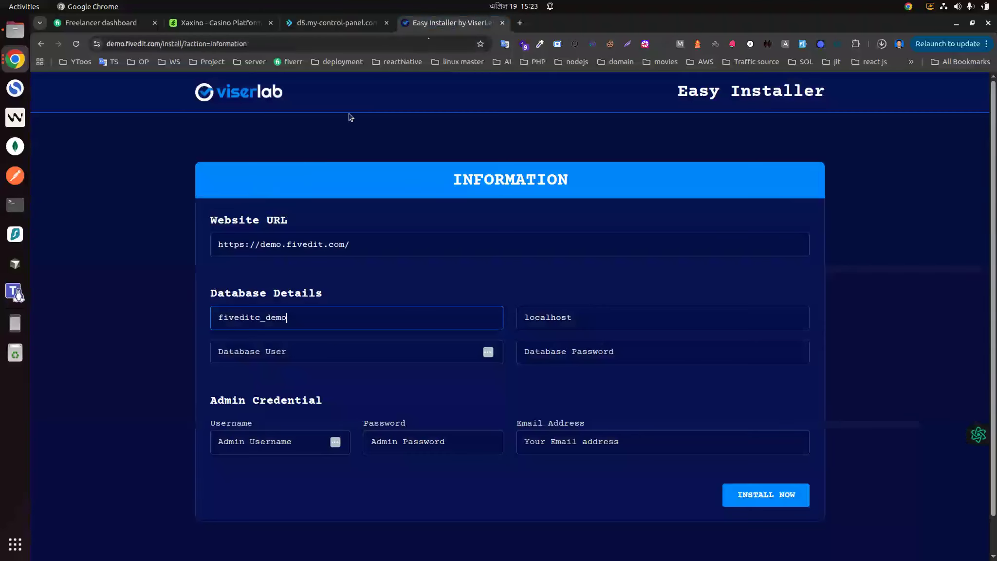
pyautogui.click(283, 345)
pyautogui.hotkey('ctrl', 'v')
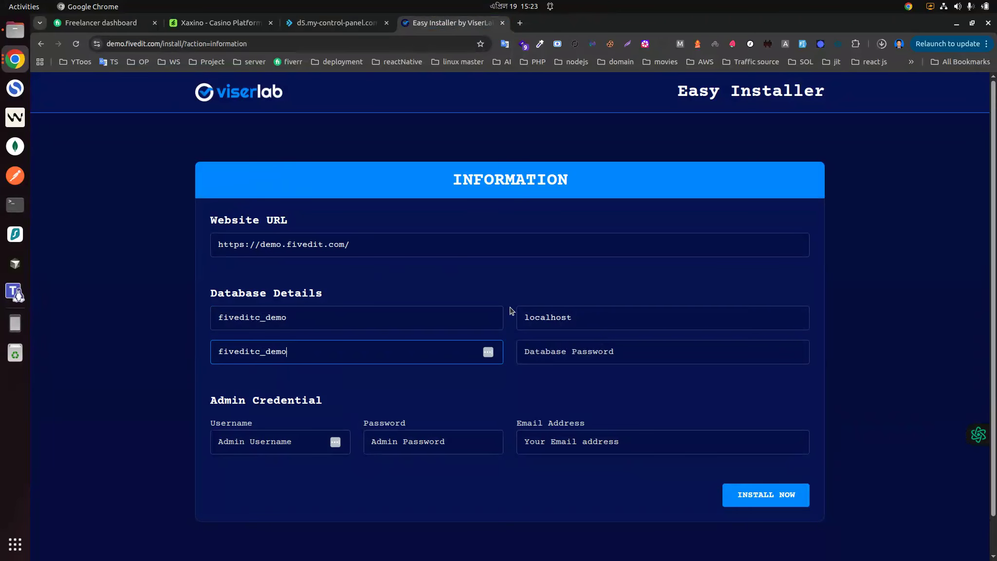
# Step: Copy the generated database password and paste it into the installer's Database Password field
pyautogui.click(336, 23)
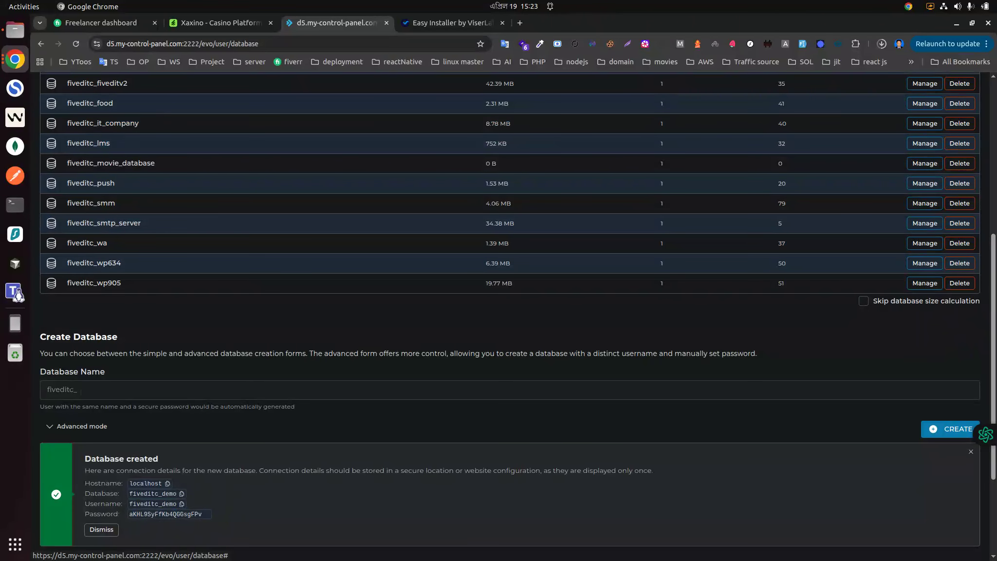
pyautogui.click(445, 23)
pyautogui.click(570, 359)
pyautogui.hotkey('ctrl', 'v')
# Step: Set the admin username to admin and fill in the admin password
pyautogui.click(269, 437)
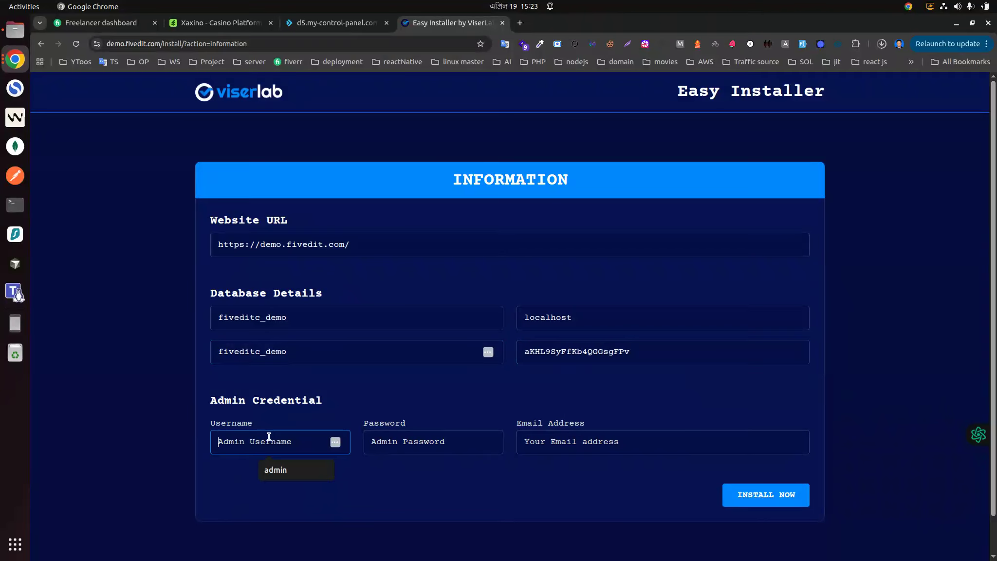
pyautogui.click(275, 467)
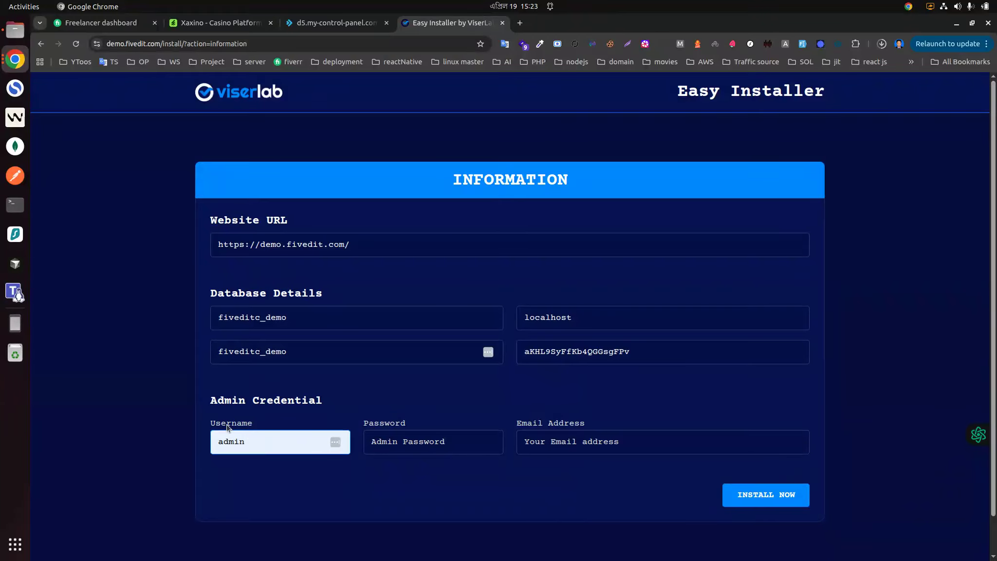
pyautogui.click(392, 450)
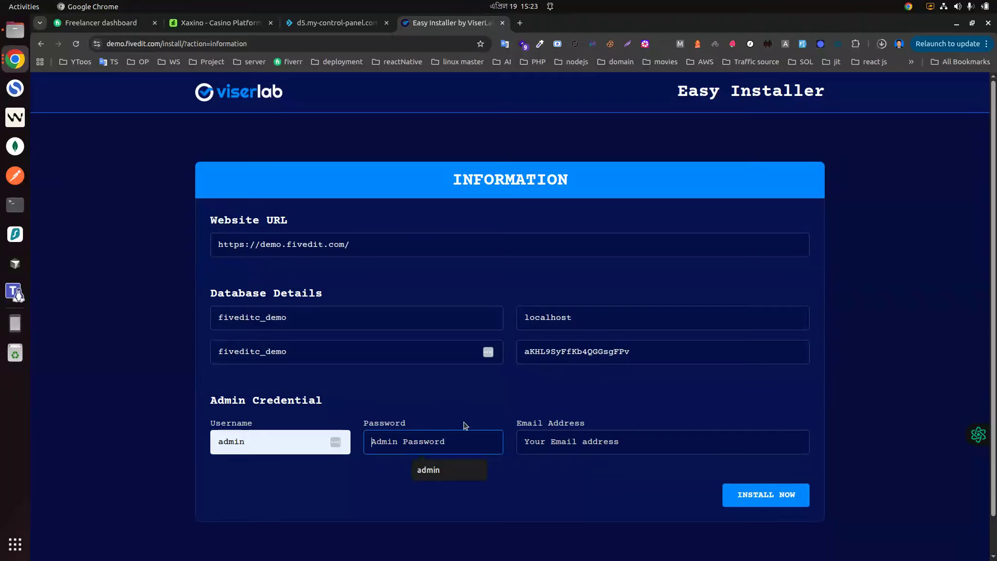
pyautogui.click(438, 471)
# Step: Fill in the admin e-mail address and start the installation
pyautogui.click(579, 442)
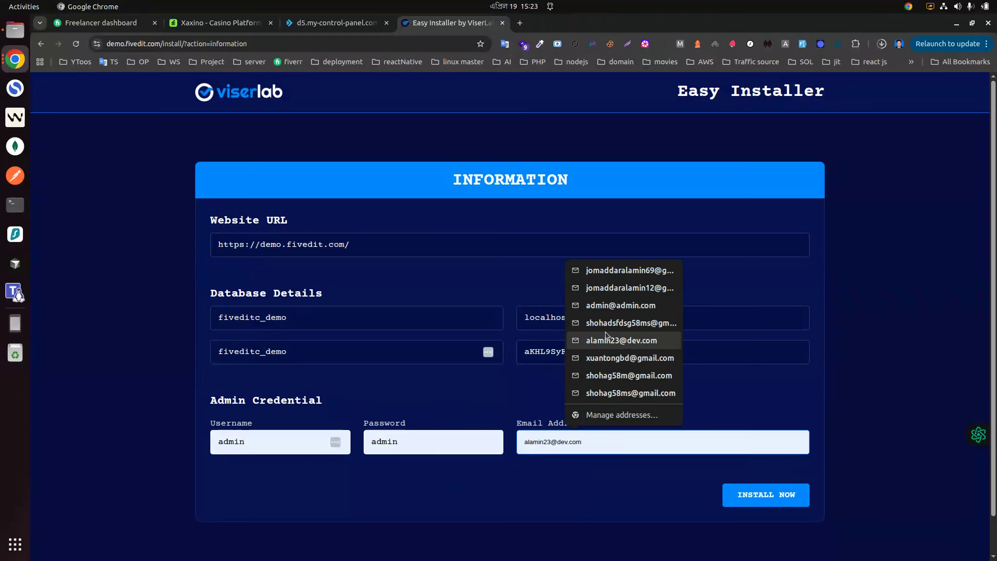
pyautogui.click(629, 308)
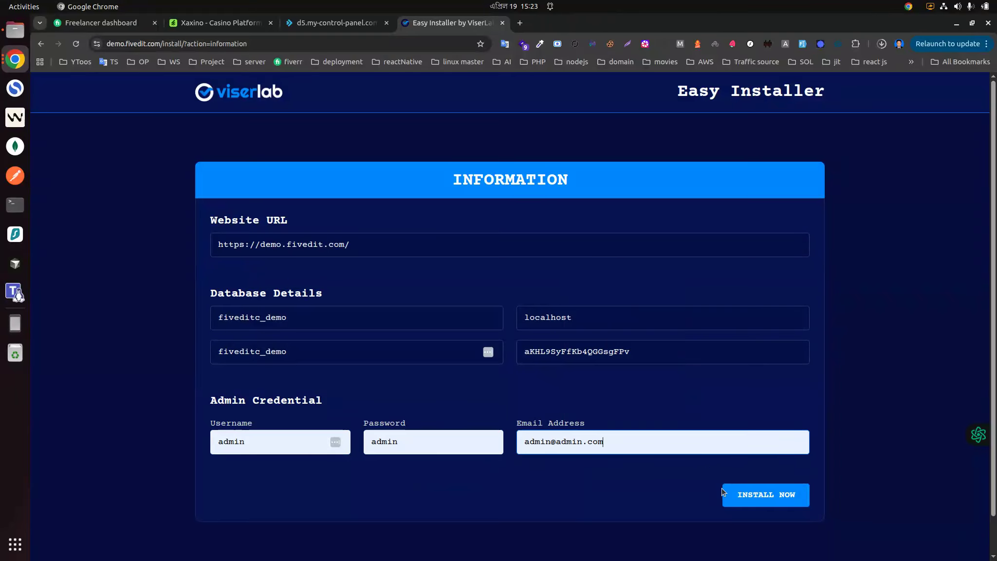
pyautogui.click(765, 493)
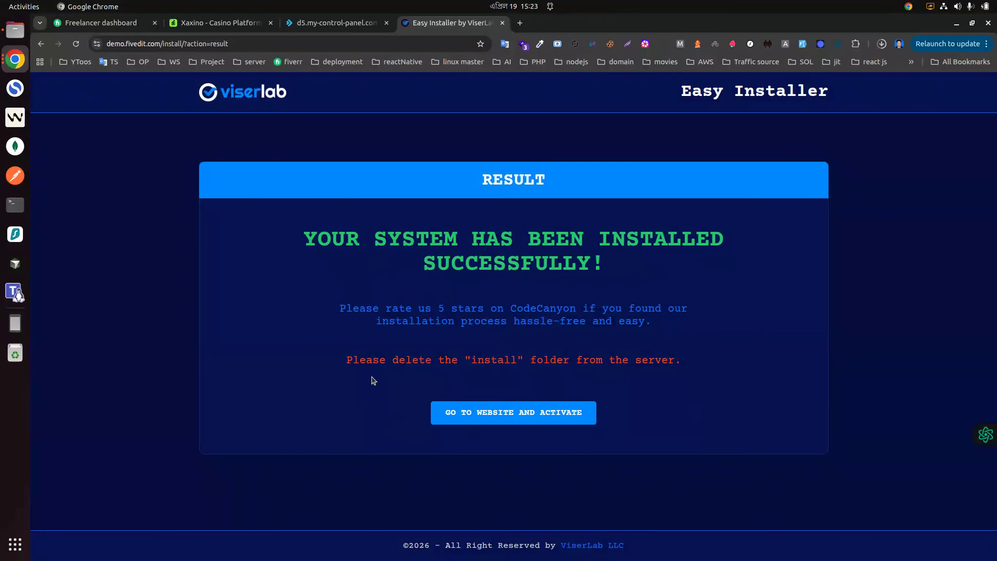
# Step: Open the File Manager at demo.fivedit.com's public_html folder
pyautogui.moveTo(336, 364); pyautogui.dragTo(568, 372)
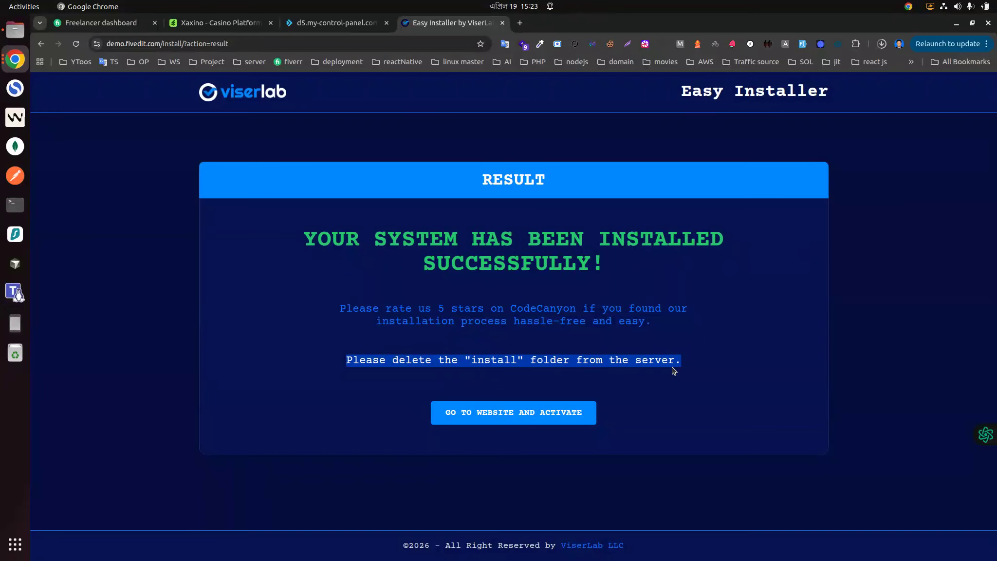
pyautogui.click(314, 21)
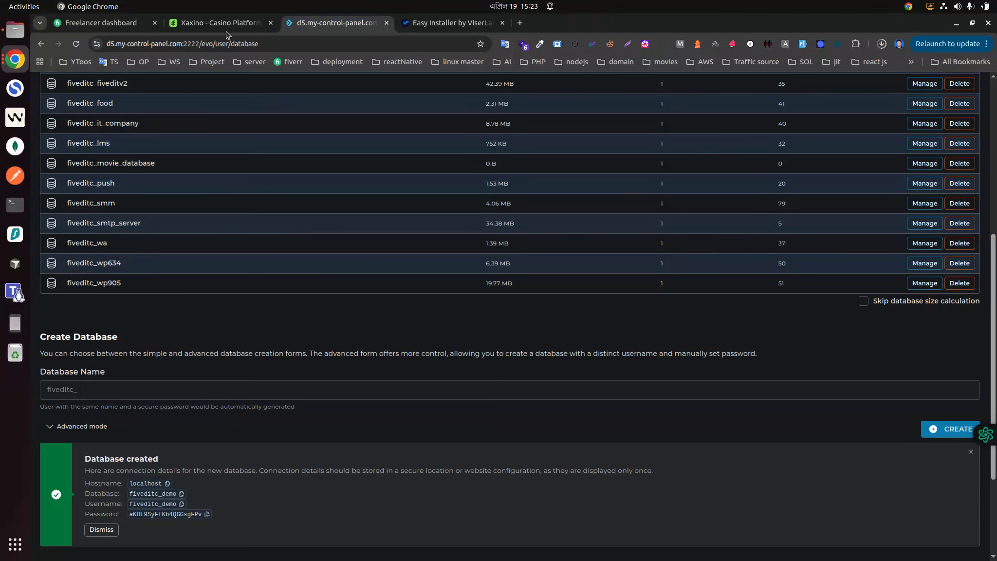
pyautogui.scroll(6, 122, 122)
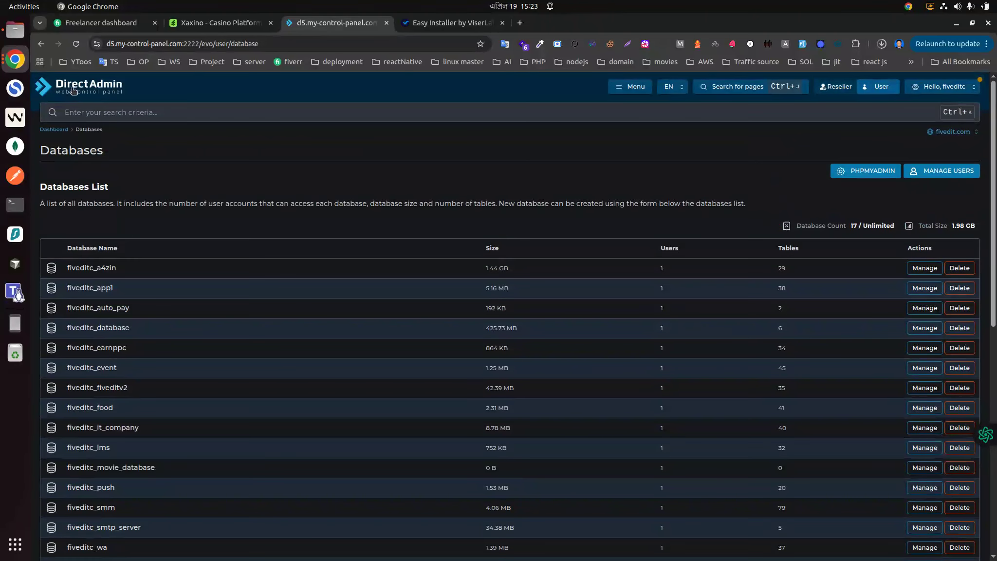
pyautogui.click(86, 93)
pyautogui.scroll(-3, 103, 418)
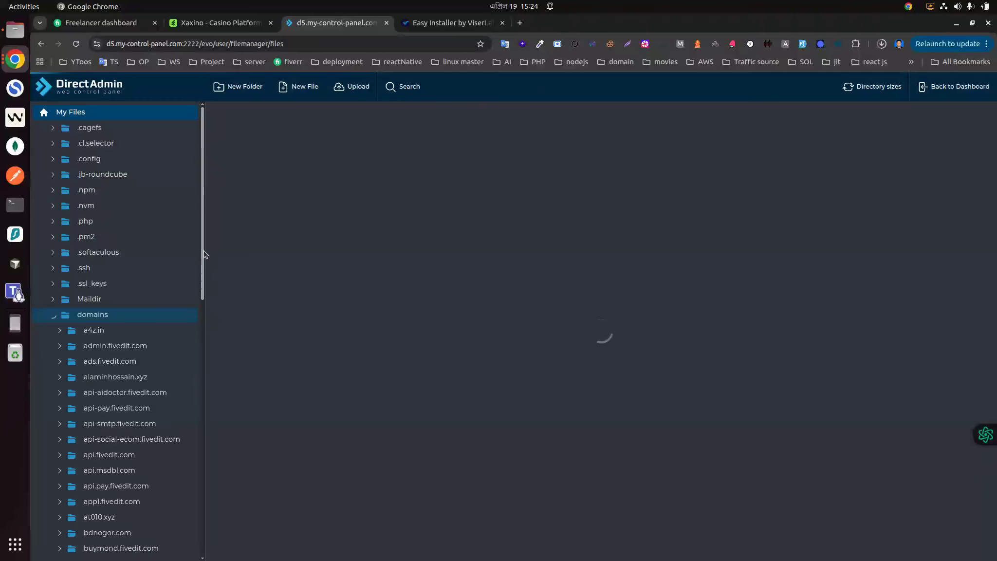
pyautogui.scroll(-4, 111, 496)
pyautogui.click(117, 419)
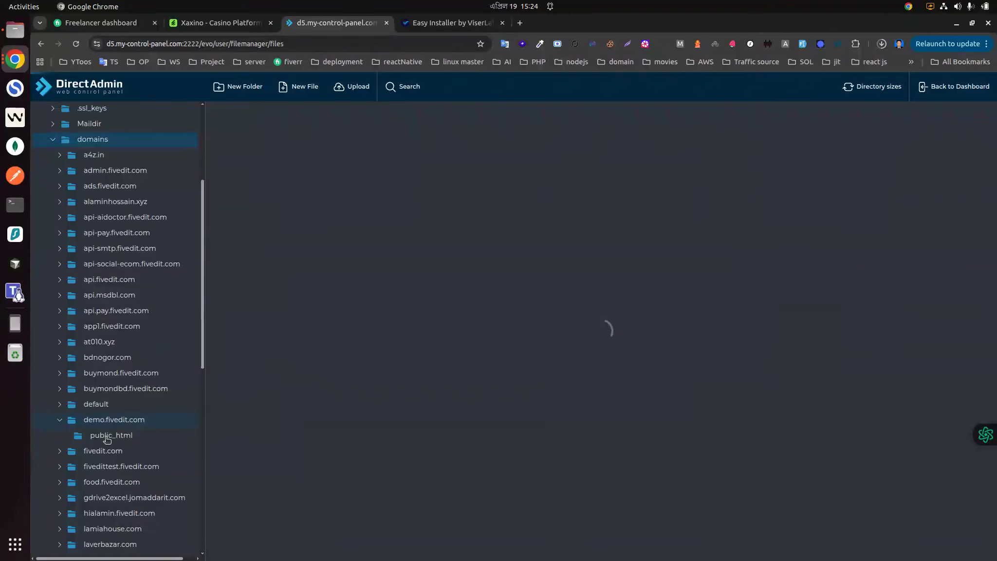
pyautogui.click(110, 344)
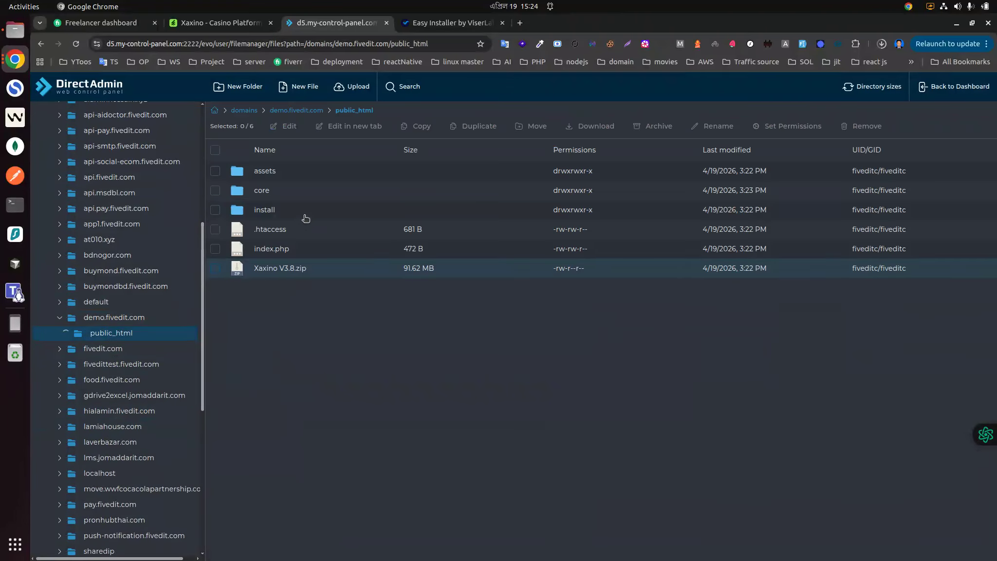
# Step: Remove the install folder from public_html permanently, with Move To Trash turned off
pyautogui.click(244, 213)
pyautogui.rightClick(250, 214)
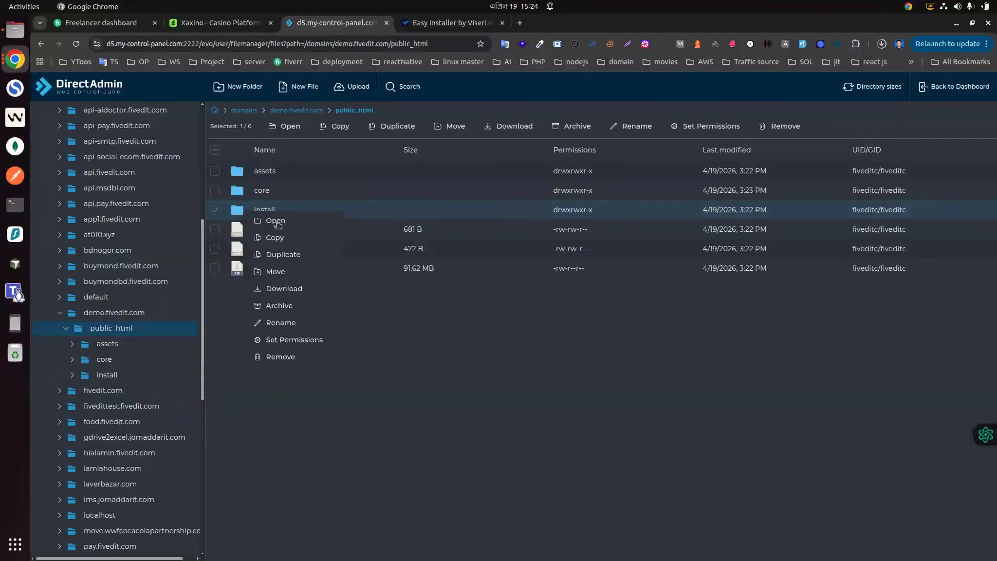
pyautogui.click(281, 357)
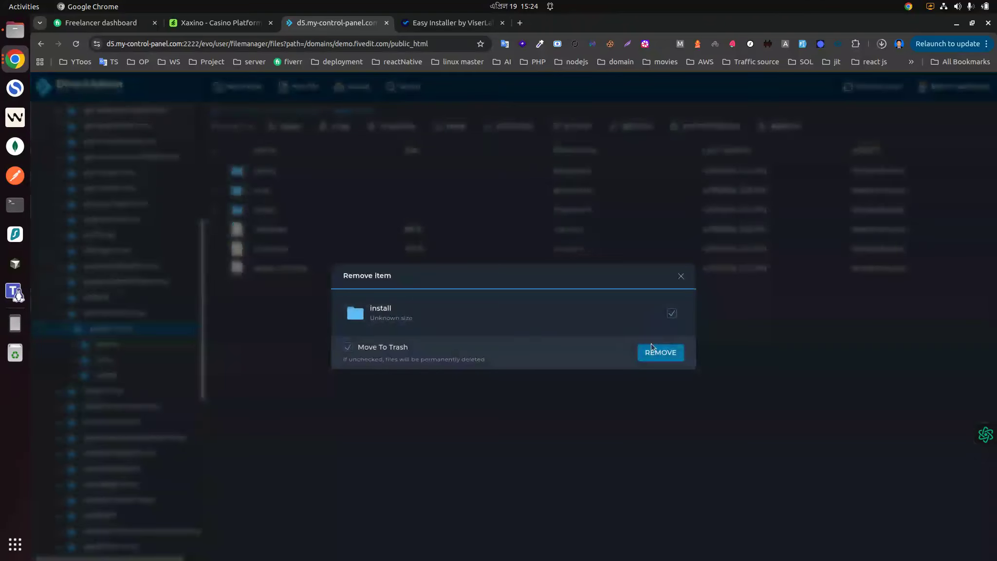
pyautogui.click(684, 355)
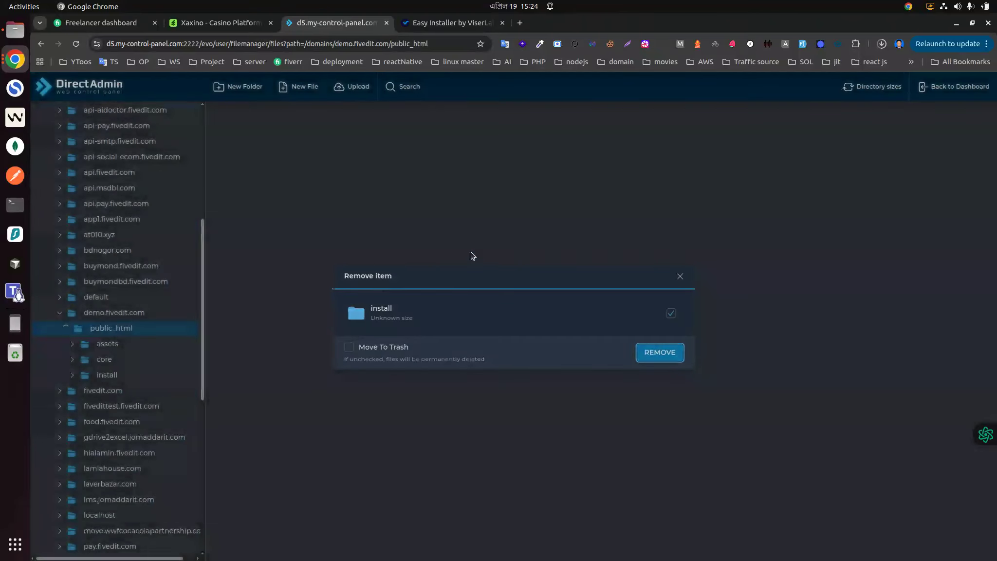
pyautogui.click(450, 23)
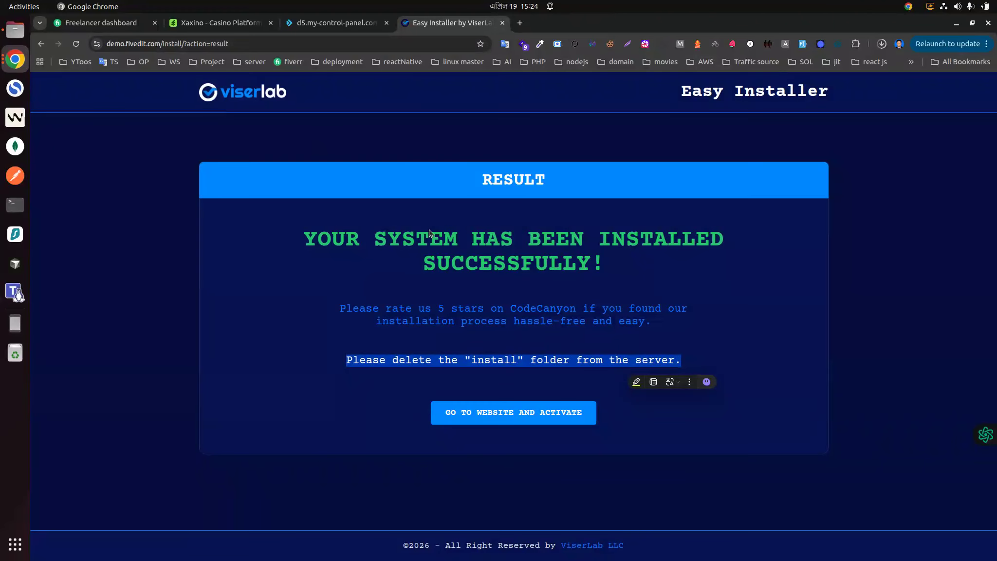
# Step: Go to the installed website and browse its home page and the user login page
pyautogui.click(479, 415)
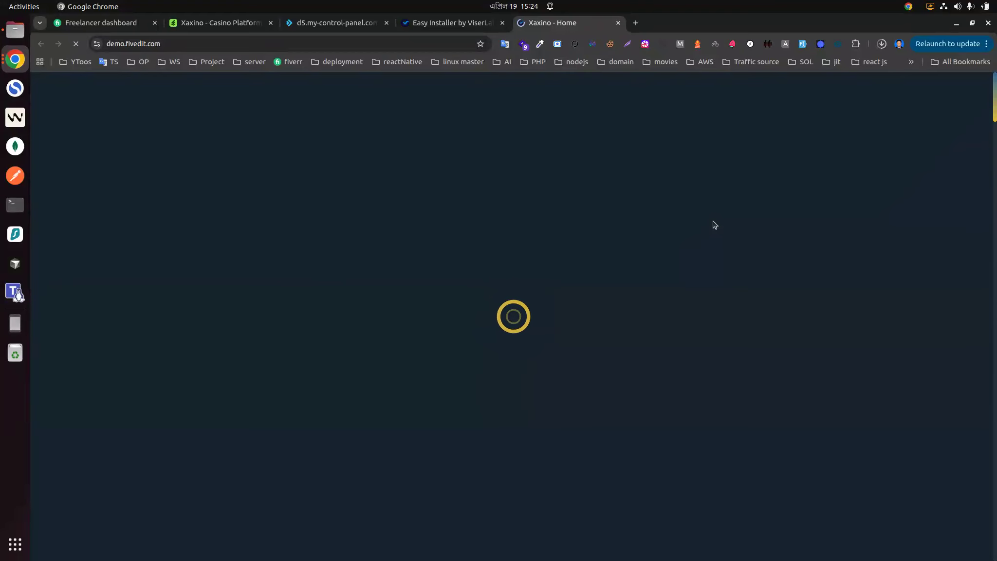
pyautogui.scroll(-15, 706, 220)
pyautogui.scroll(-15, 565, 207)
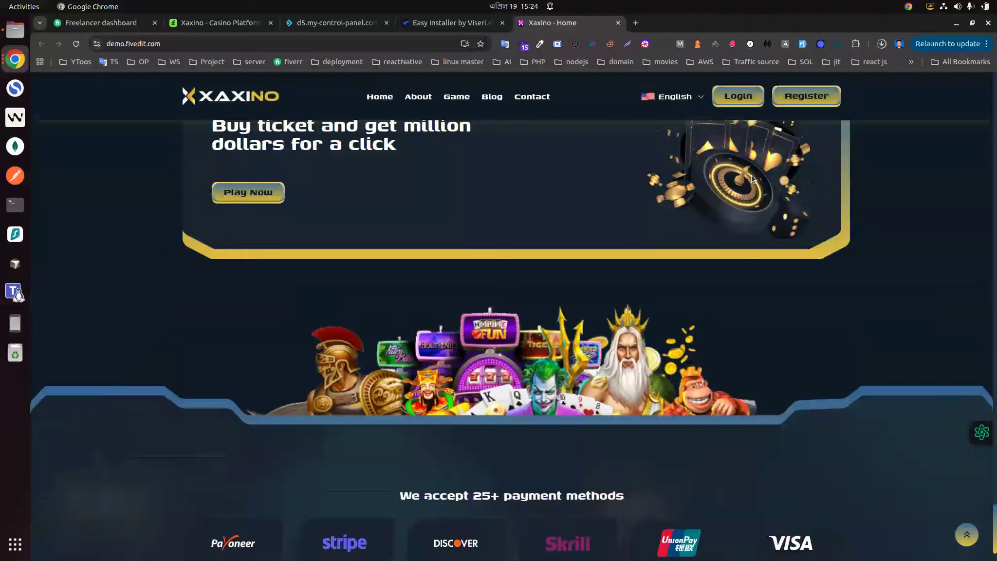
pyautogui.scroll(20, 753, 178)
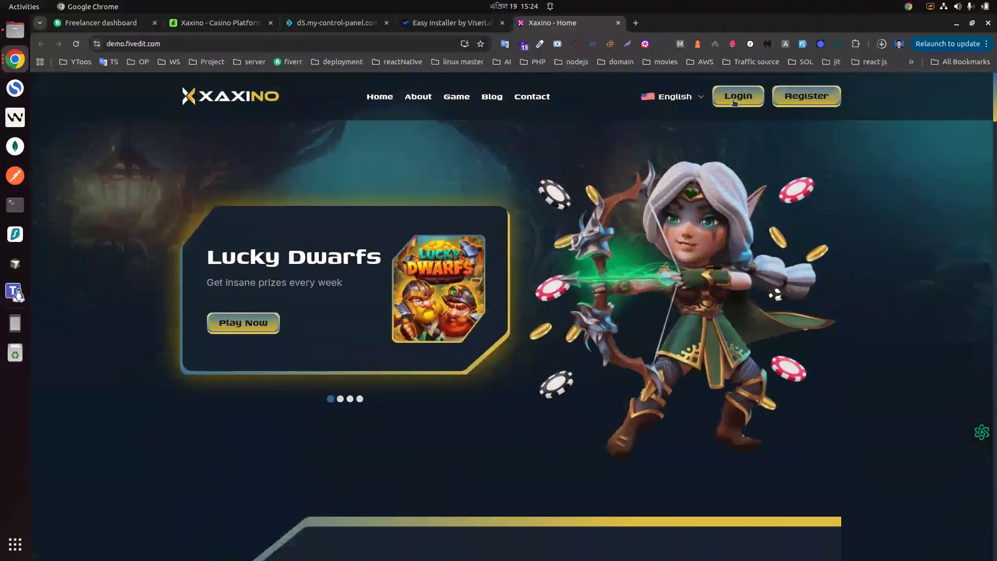
pyautogui.click(735, 102)
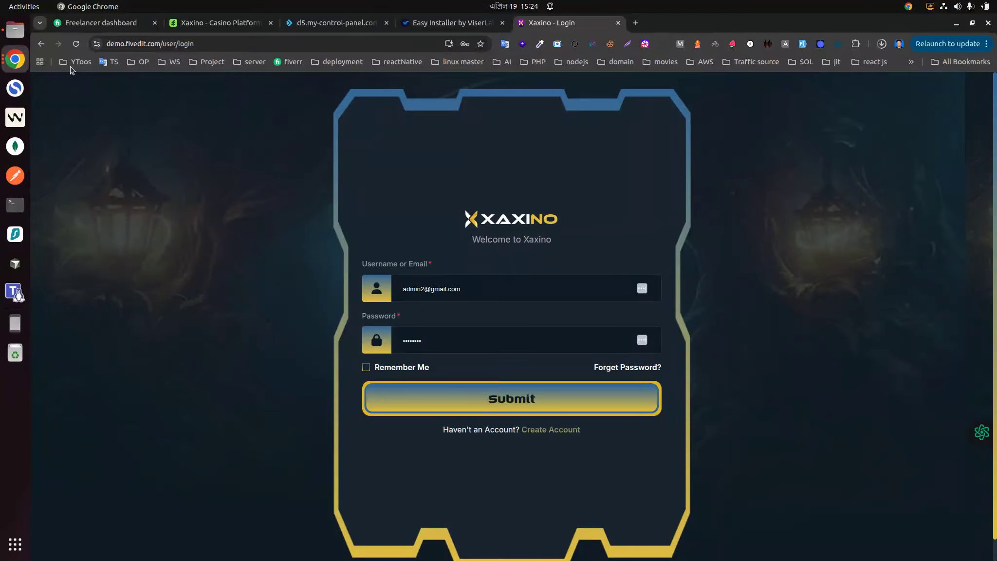
pyautogui.hotkey('alt', 'Left')
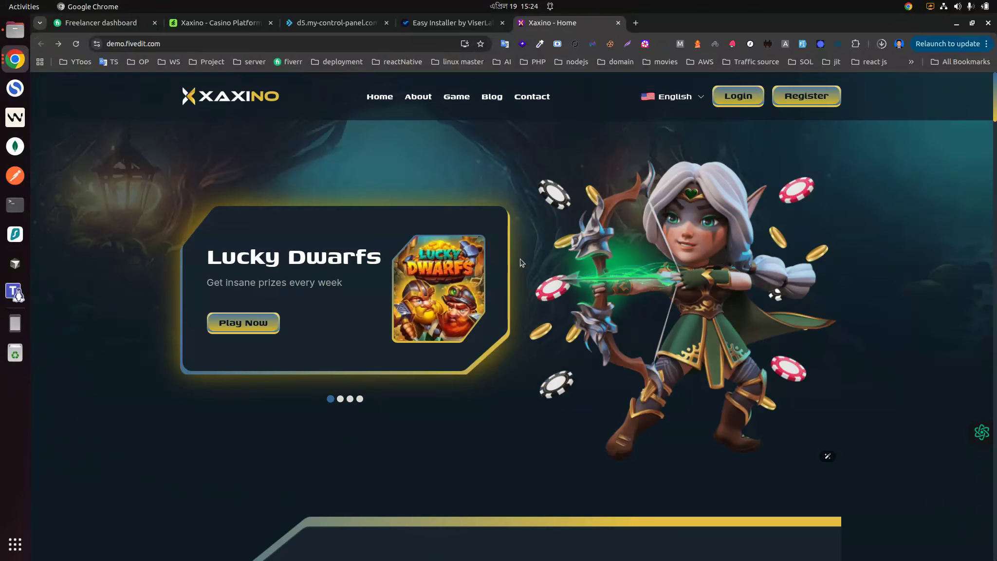
# Step: Scroll to the games section and try to play the Spin Wheel game
pyautogui.scroll(-10, 599, 235)
pyautogui.scroll(4, 589, 229)
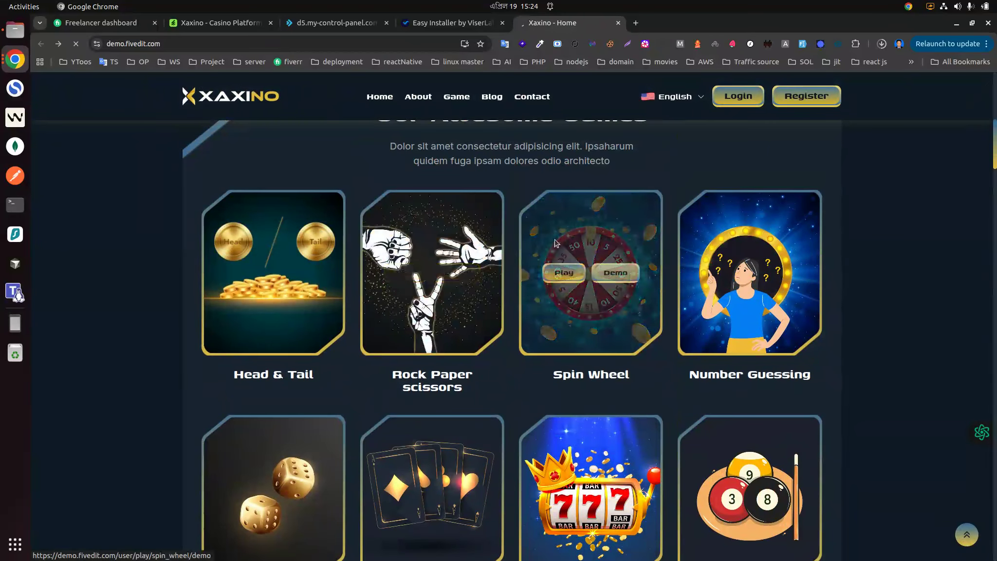
pyautogui.click(558, 275)
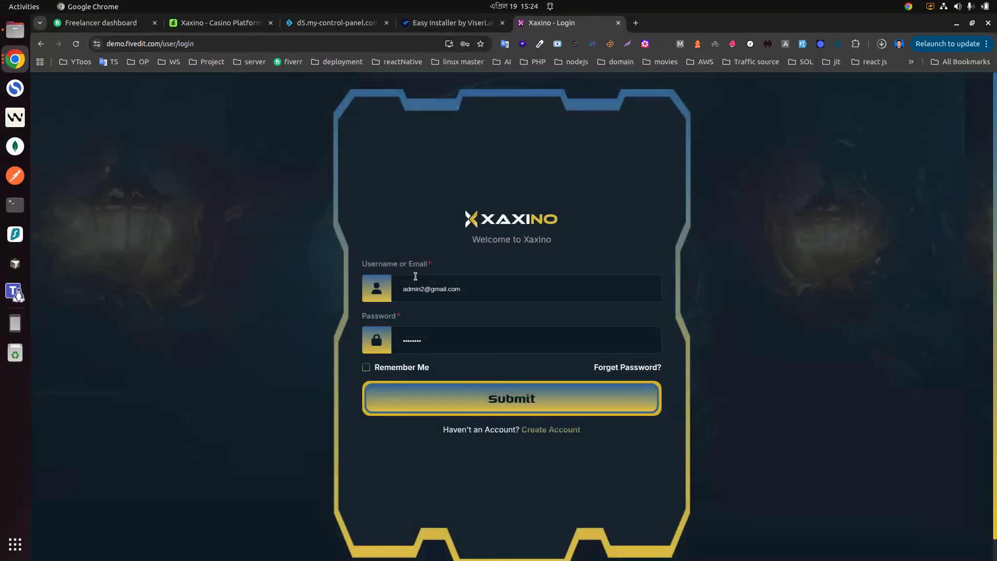
pyautogui.scroll(-1, 497, 306)
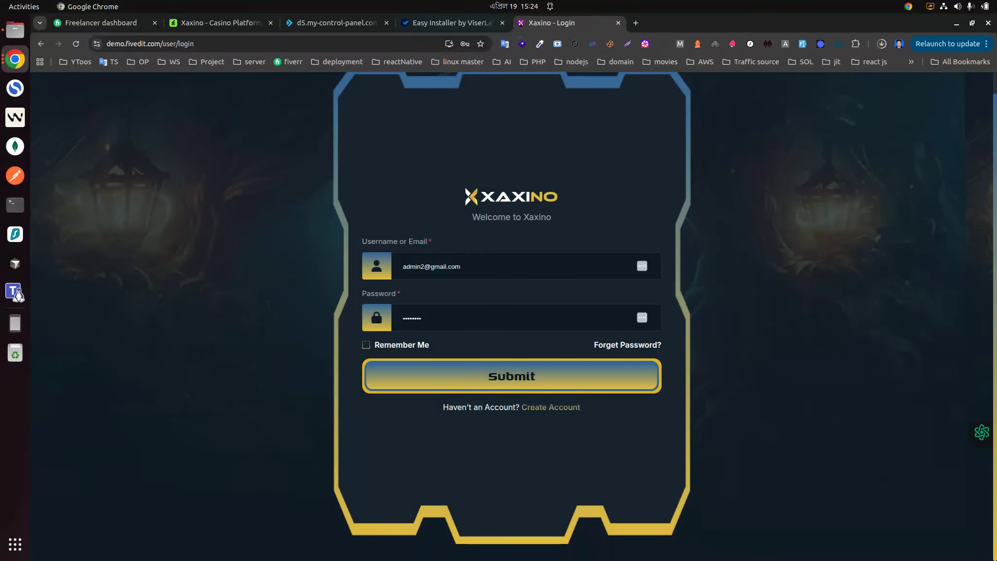